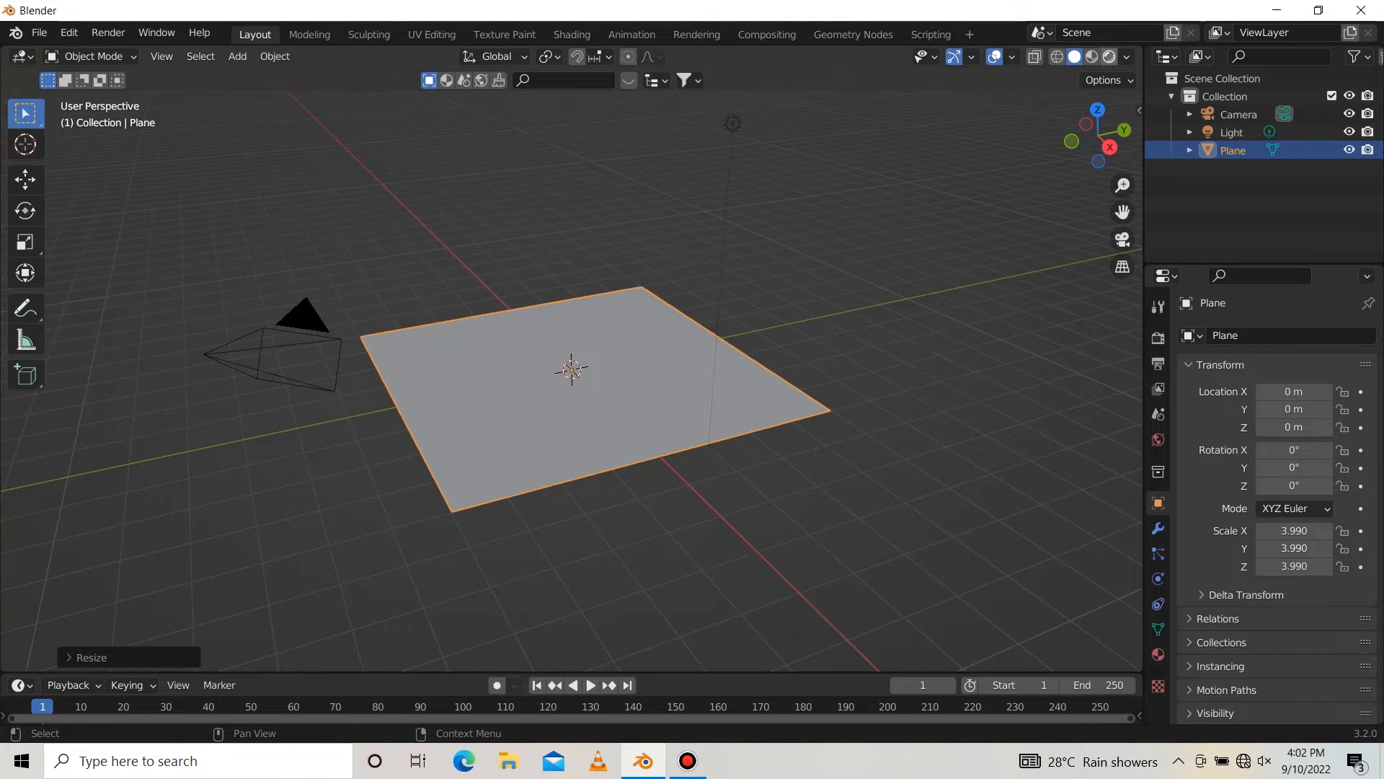
# Step: Switch the viewport to rendered shading and turn off Scene World lighting
pyautogui.click(1110, 56)
pyautogui.click(1127, 56)
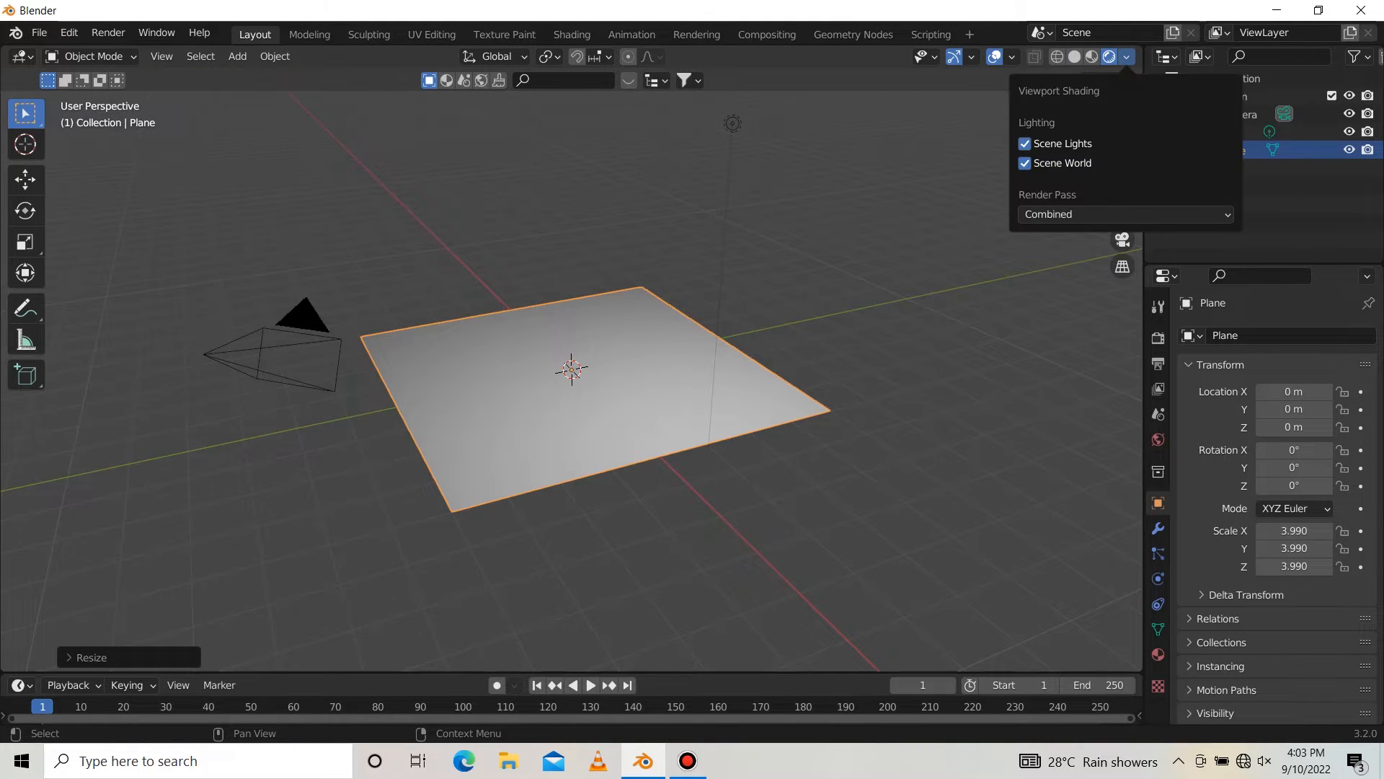
pyautogui.click(1058, 162)
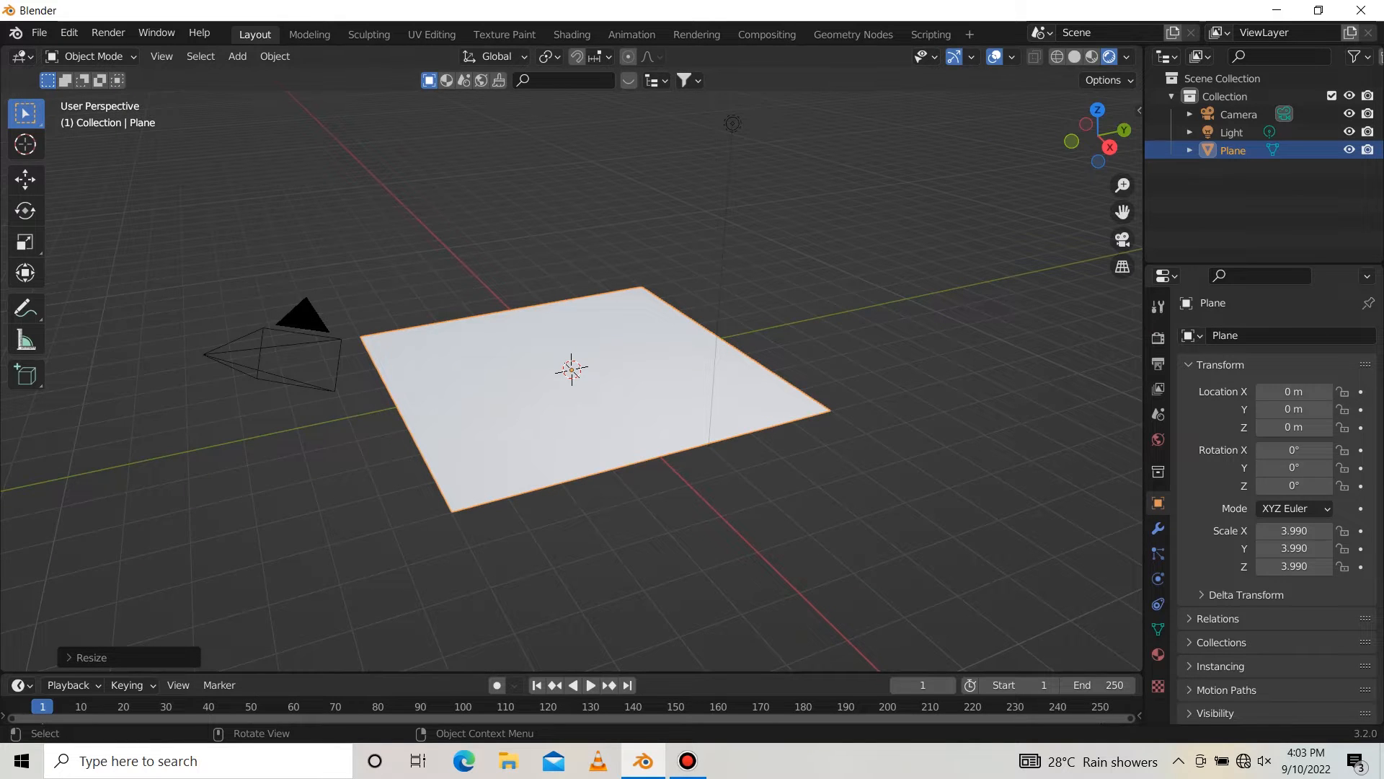
# Step: Split the 3D viewport vertically into two areas and make the left one a Shader Editor
pyautogui.moveTo(3, 49); pyautogui.dragTo(673, 71)
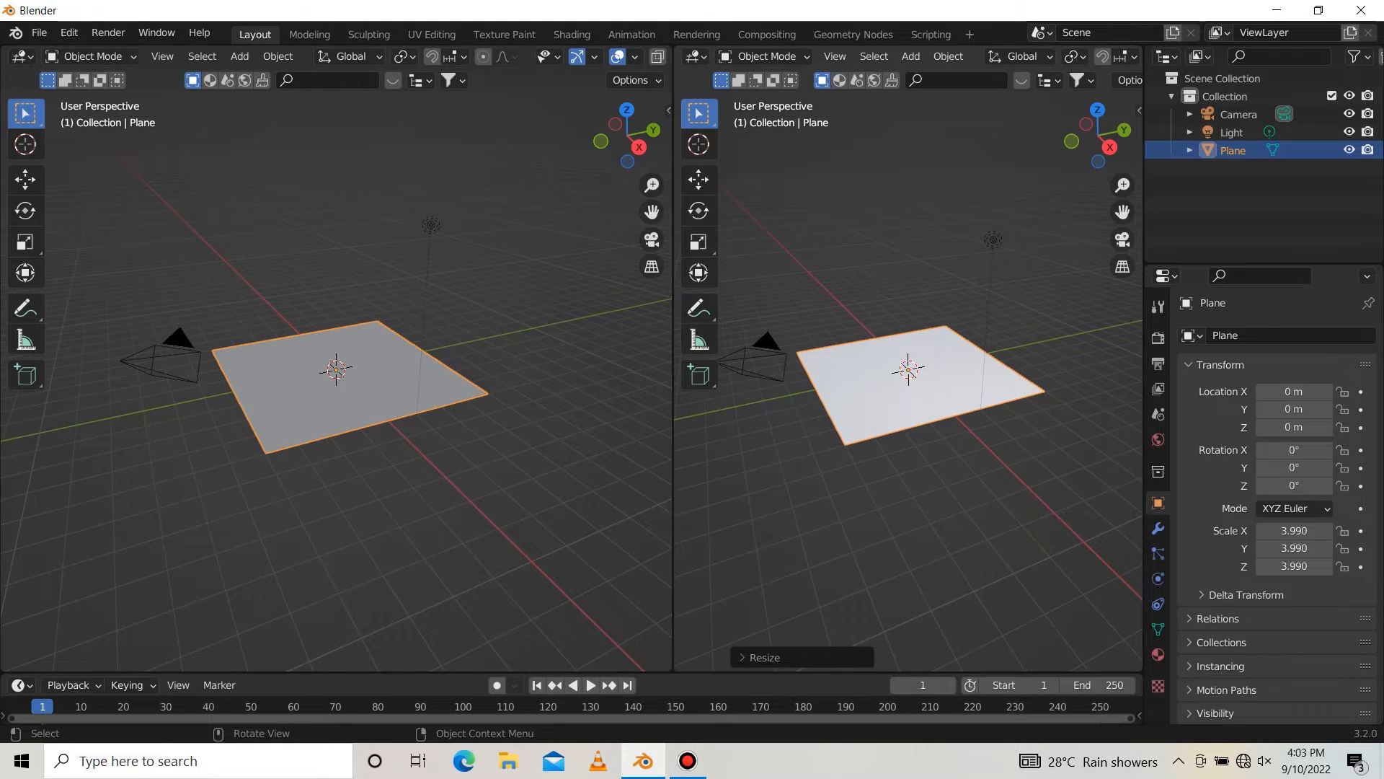
pyautogui.scroll(3, 677, 329)
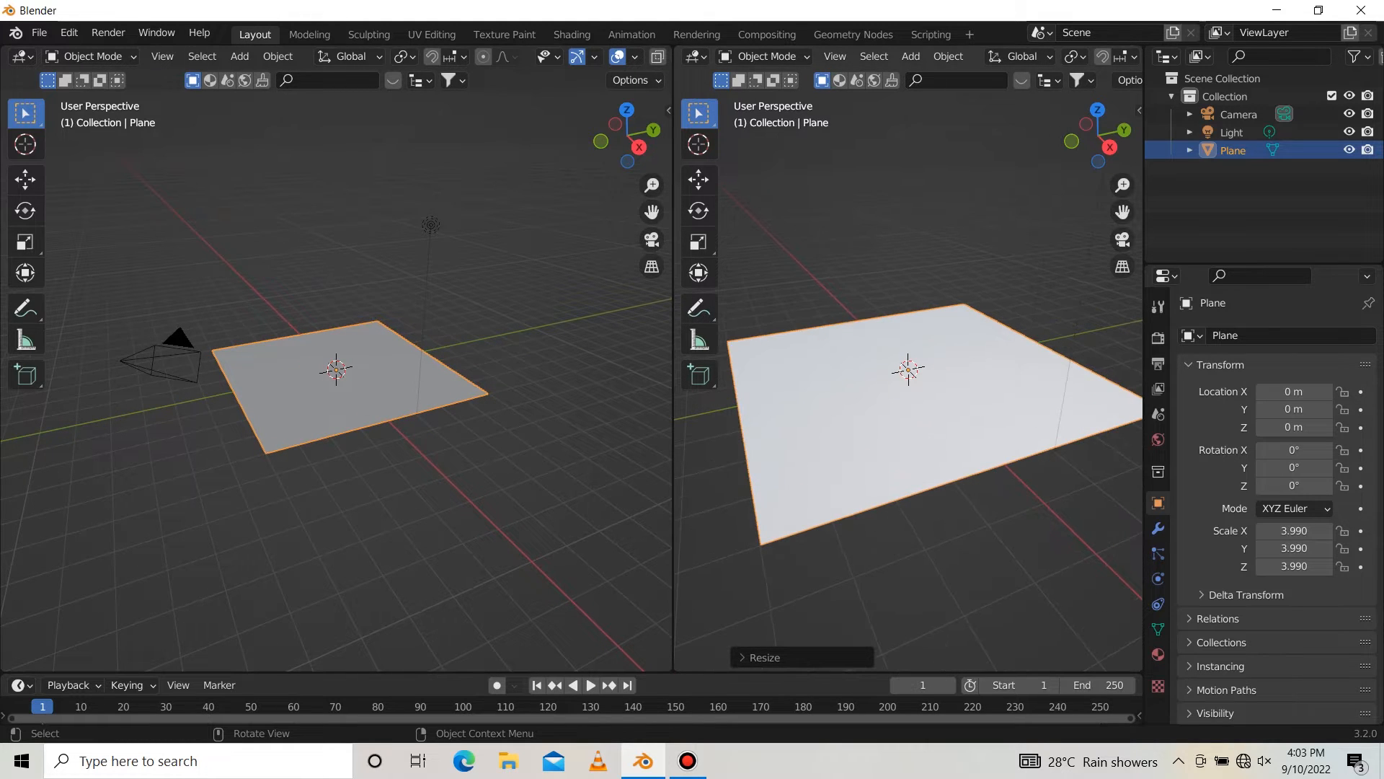
pyautogui.click(22, 56)
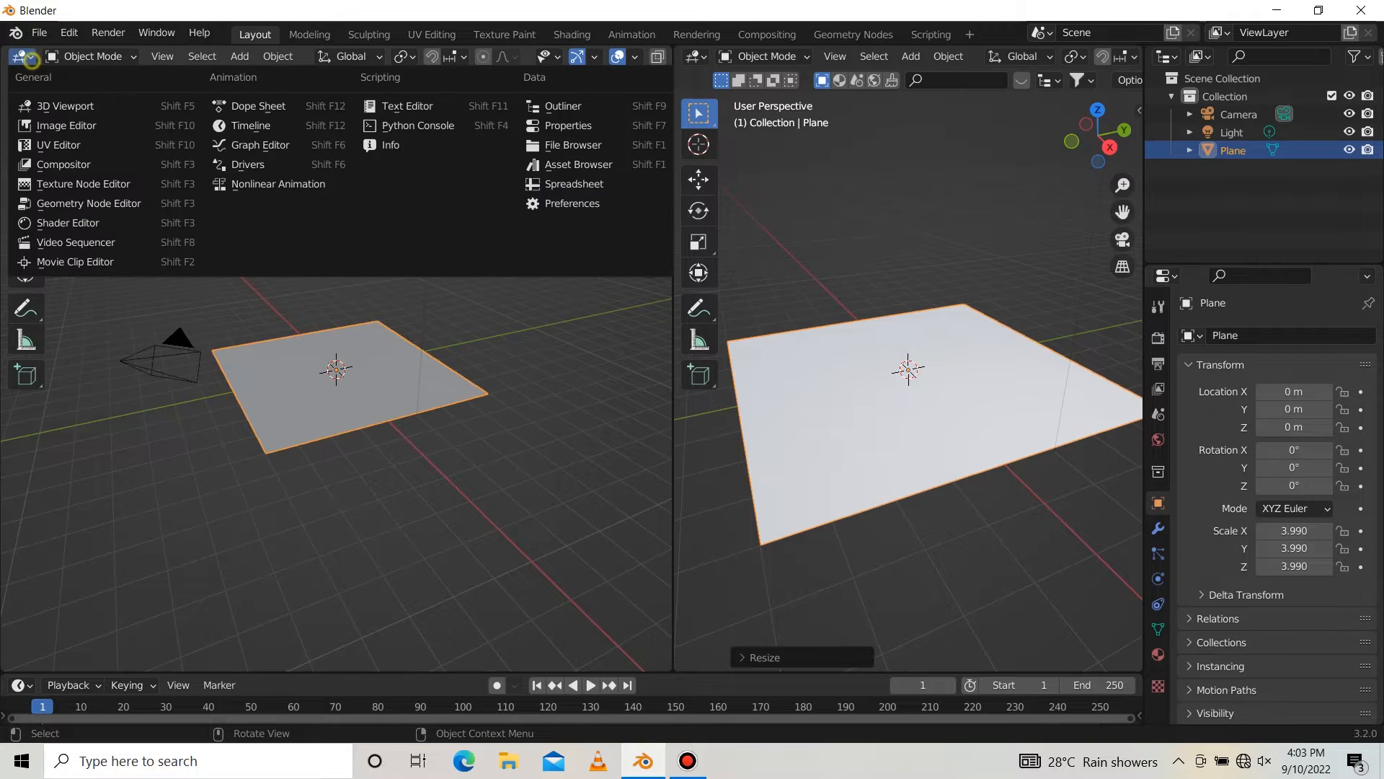
pyautogui.click(93, 223)
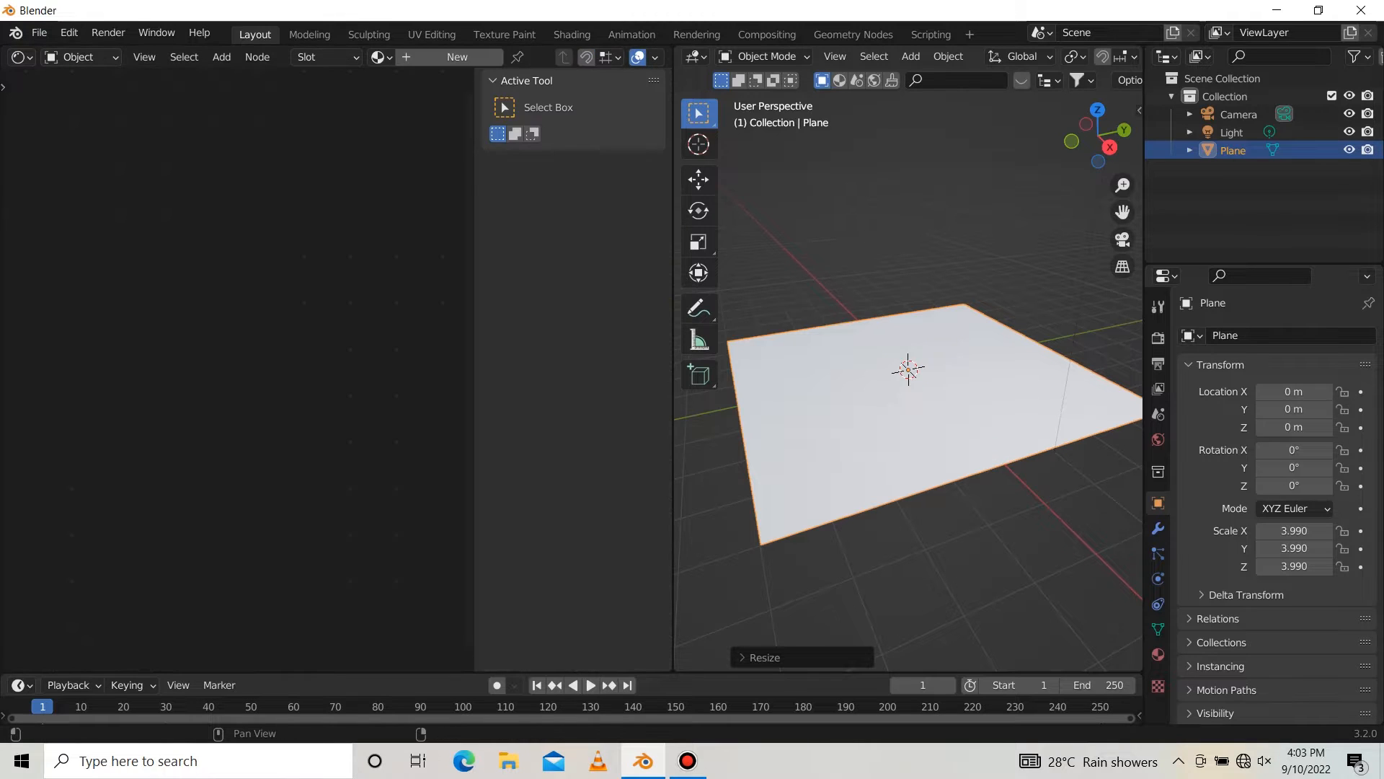
# Step: Create a new material for the plane and collapse the Shader Editor's sidebar
pyautogui.click(457, 56)
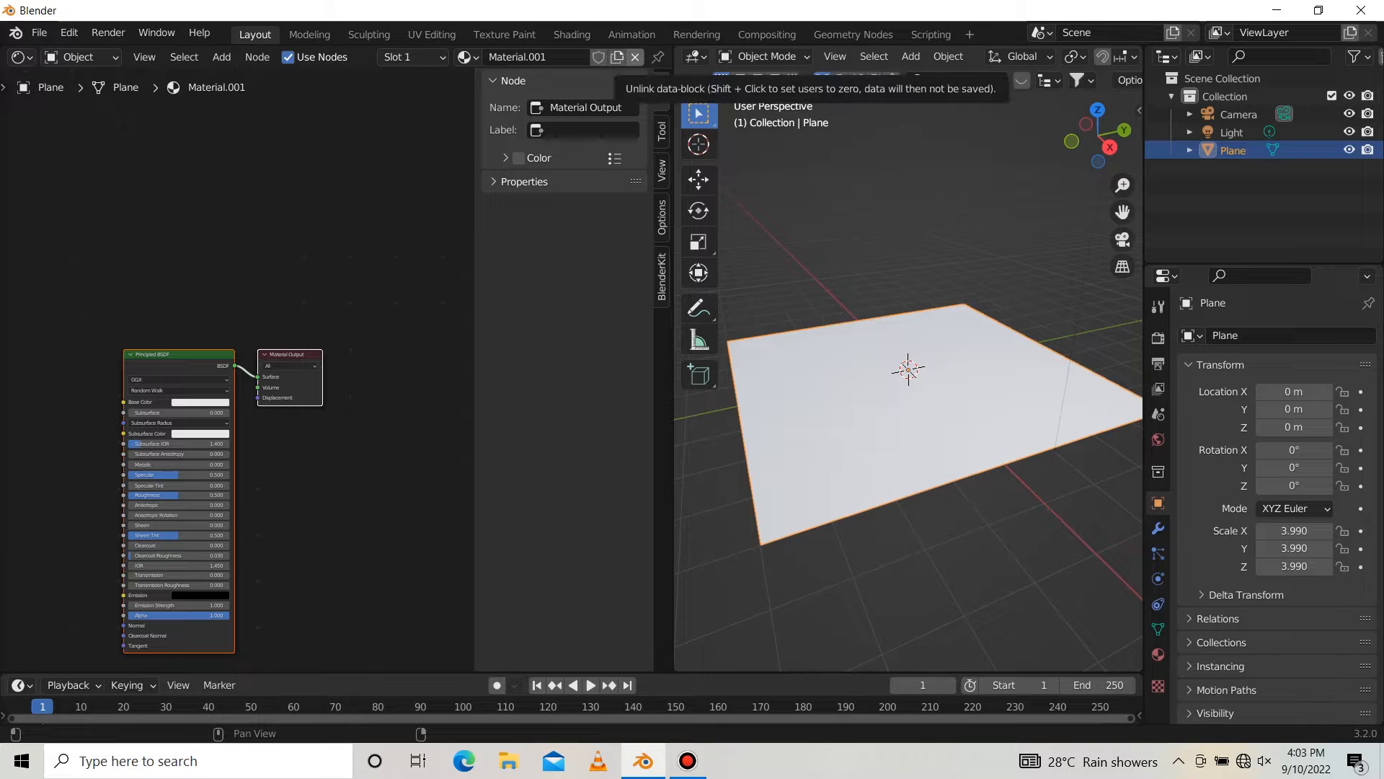
pyautogui.click(635, 57)
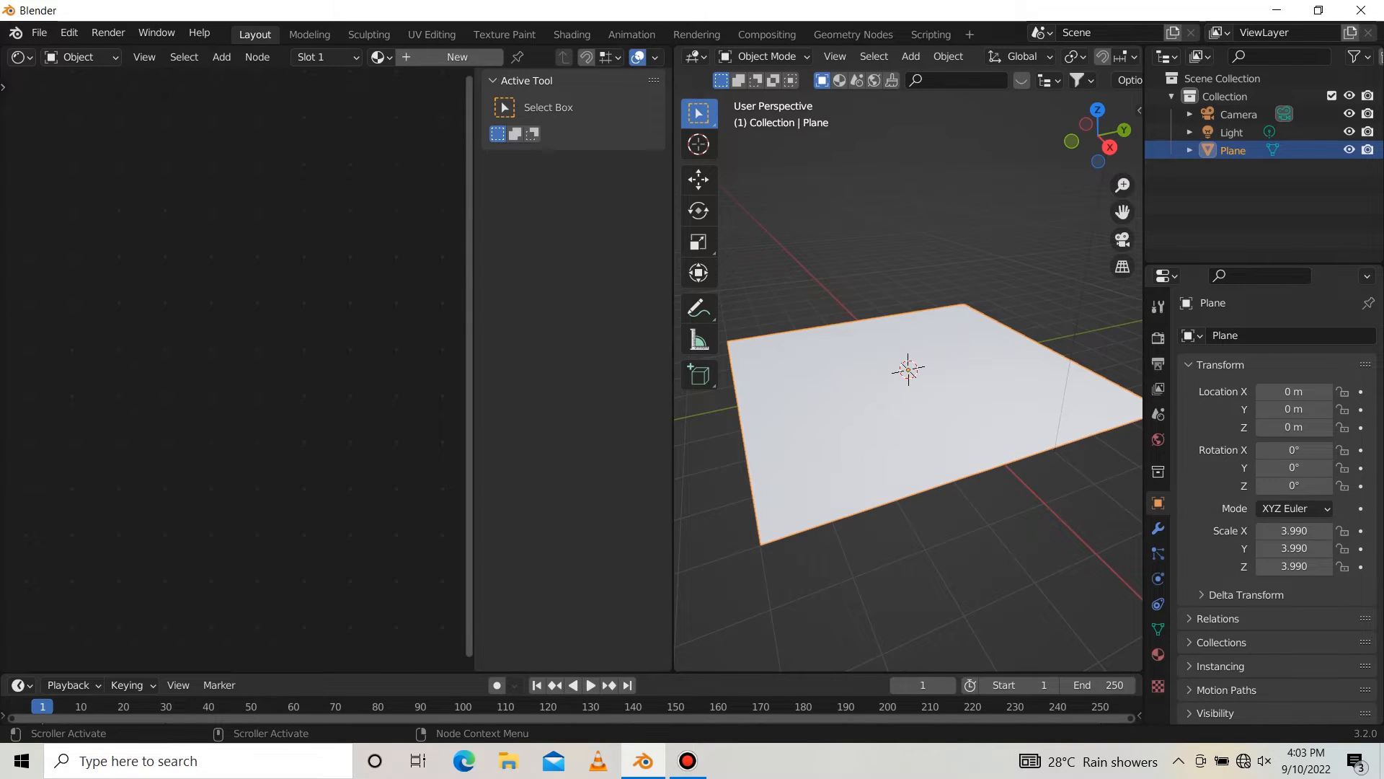
pyautogui.moveTo(473, 131); pyautogui.dragTo(666, 130)
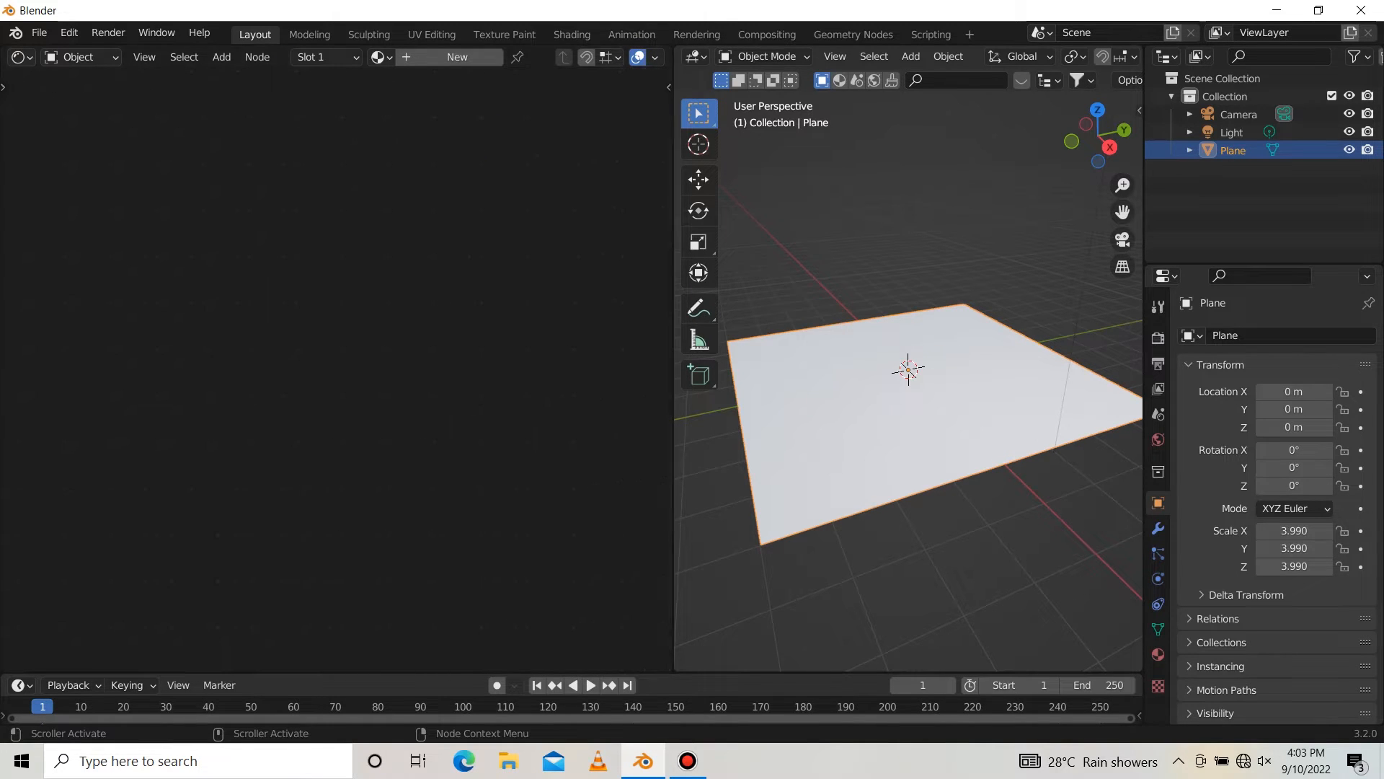
pyautogui.click(457, 56)
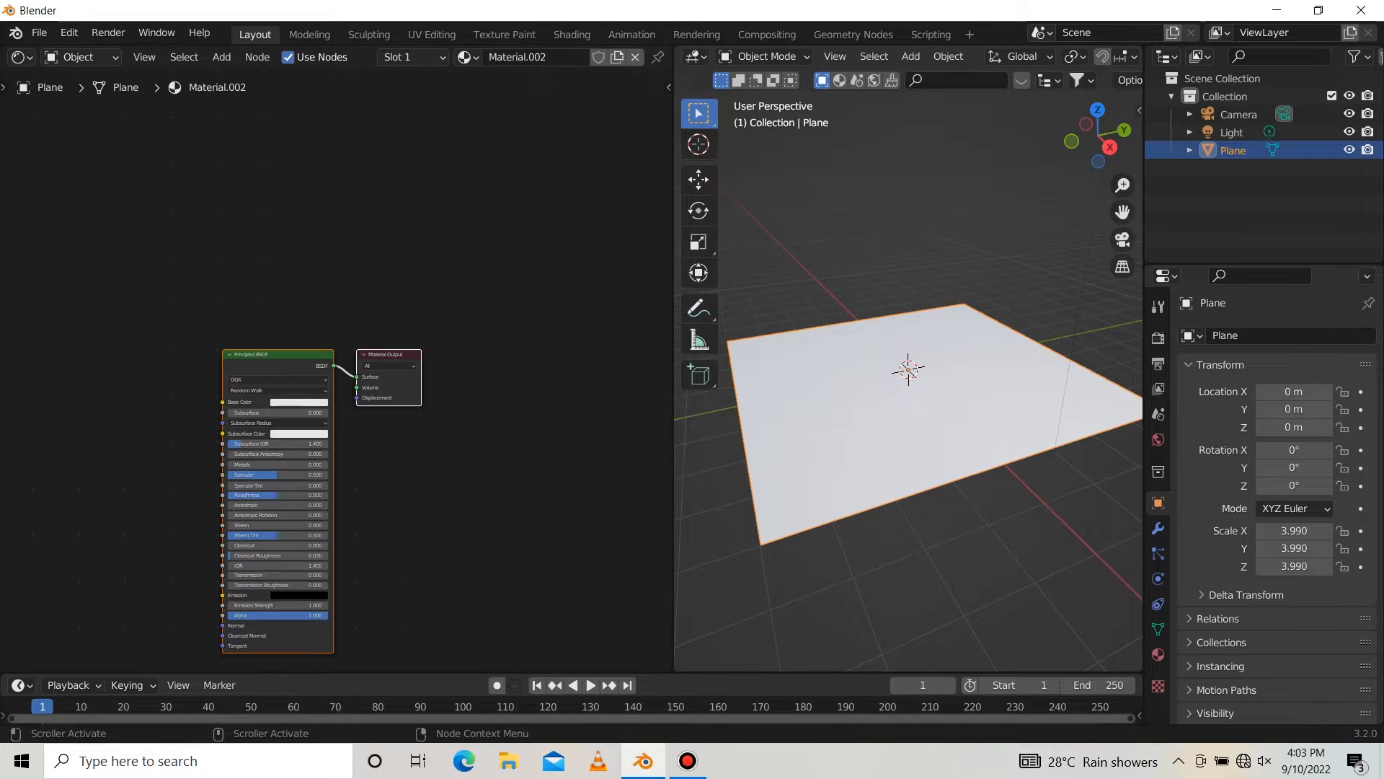
# Step: Move the material's nodes up and to the right, and set the Principled BSDF's base color to hex 171717
pyautogui.click(393, 279)
pyautogui.moveTo(392, 279); pyautogui.dragTo(282, 434)
pyautogui.moveTo(289, 367); pyautogui.dragTo(451, 309)
pyautogui.scroll(2, 451, 309)
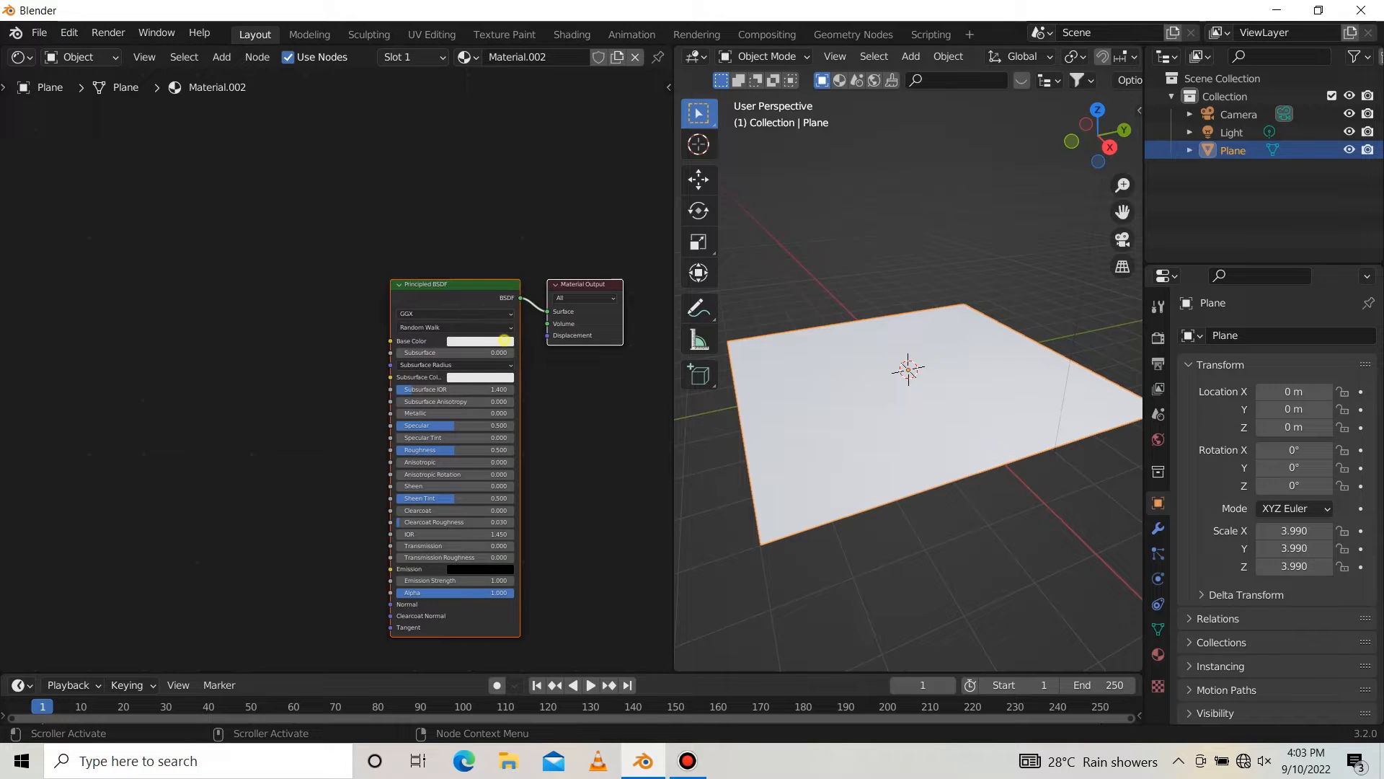
pyautogui.click(504, 340)
pyautogui.click(485, 291)
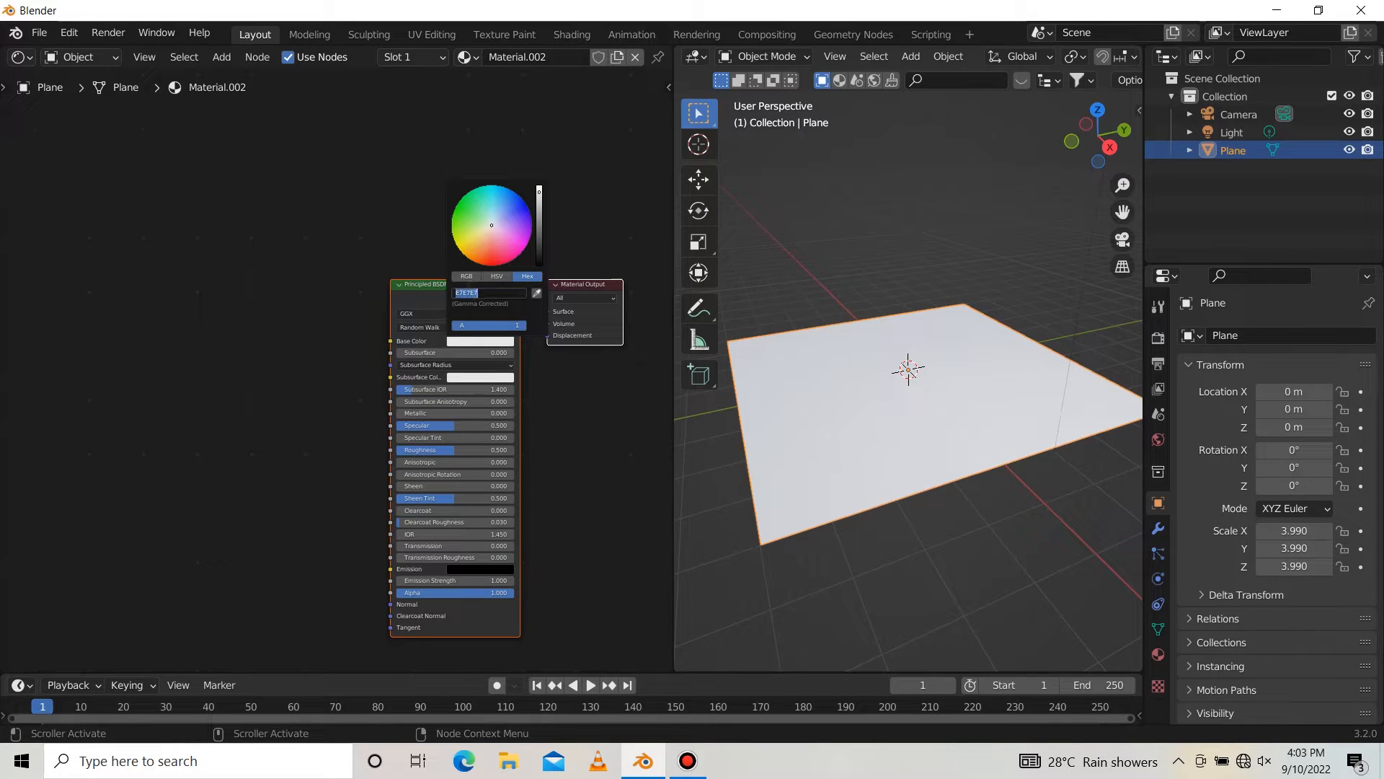
pyautogui.write('171717')
pyautogui.press('Return')
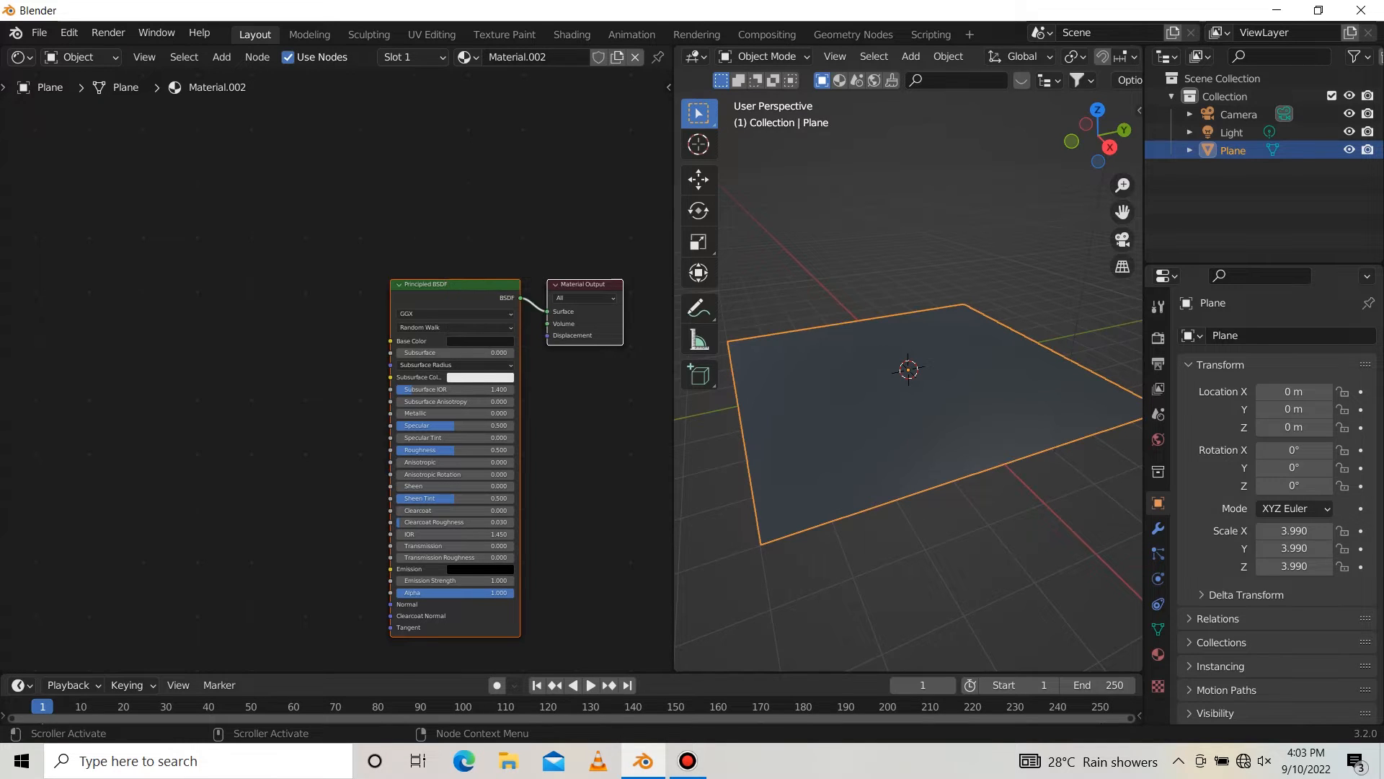
# Step: Add a Noise Texture node well to the left of the Principled BSDF
pyautogui.hotkey('shift', 'a')
pyautogui.click(148, 413)
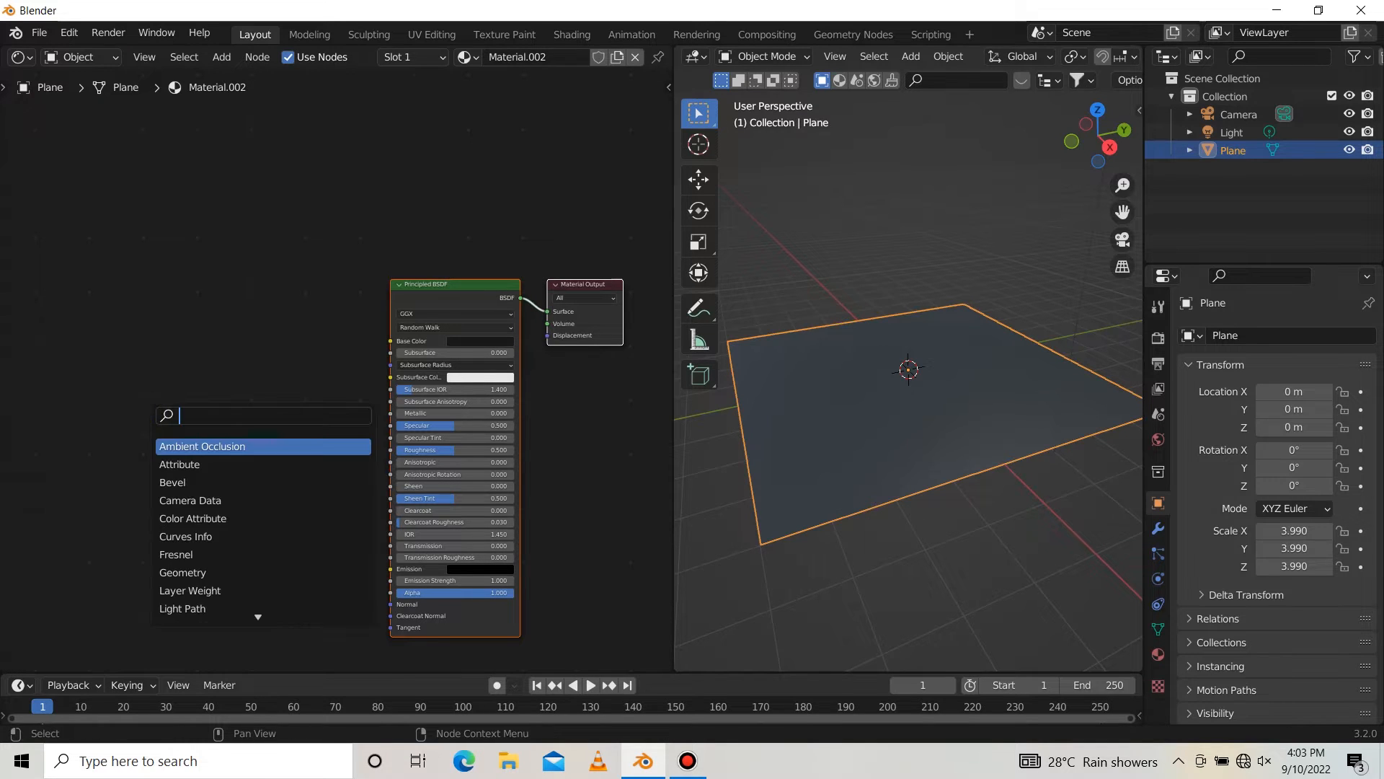
pyautogui.write('noi')
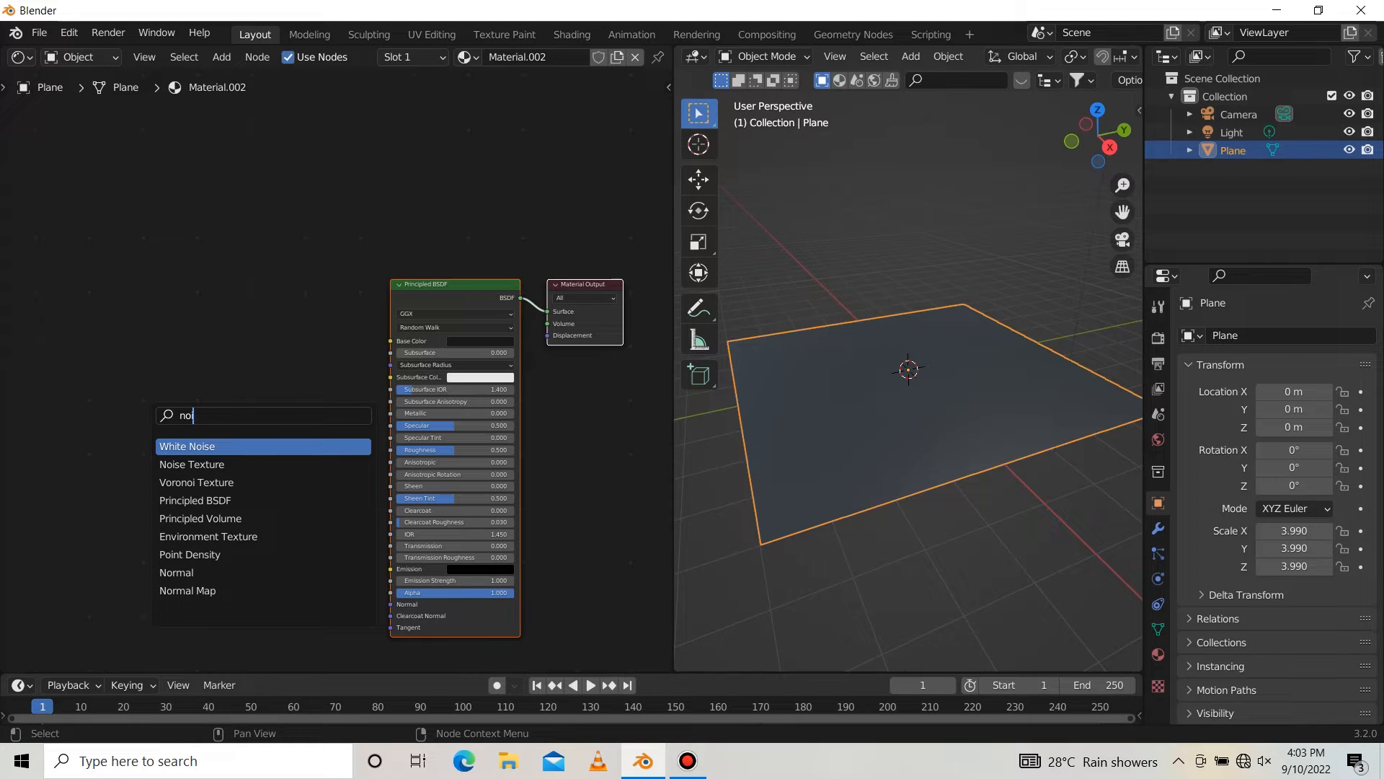
pyautogui.click(168, 464)
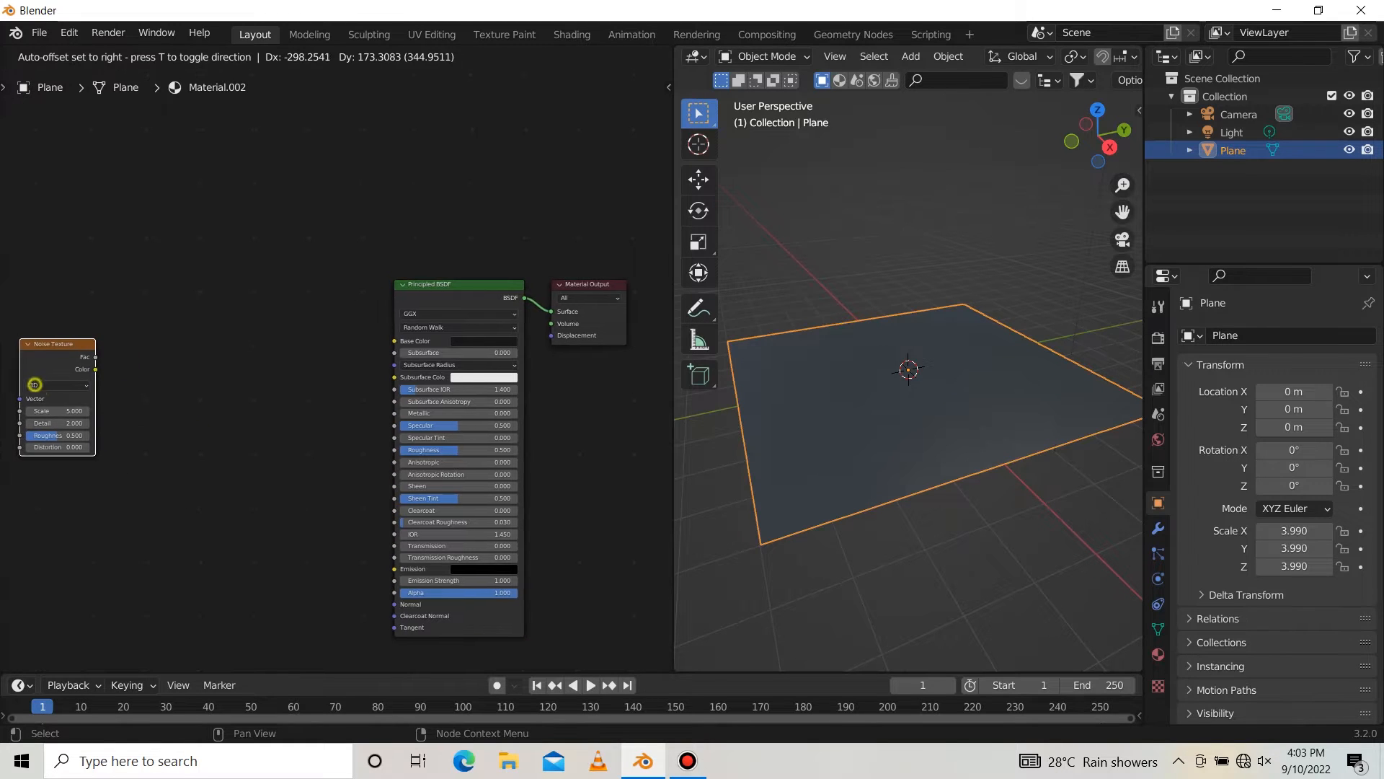
pyautogui.click(34, 384)
# Step: Add a ColorRamp node, linking the Noise Texture's Color to its Fac and its Color to the Principled BSDF's Roughness
pyautogui.hotkey('shift', 'a')
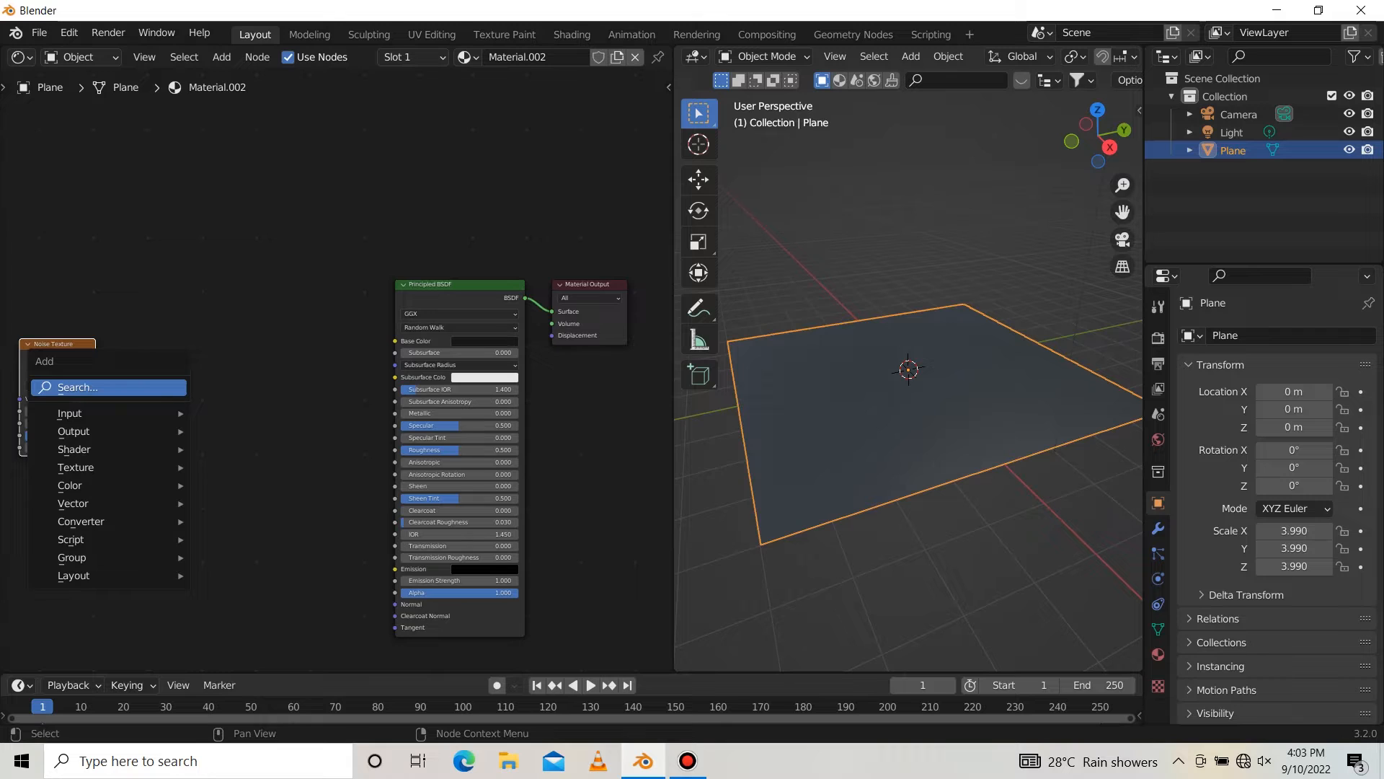
pyautogui.click(163, 388)
pyautogui.write('col')
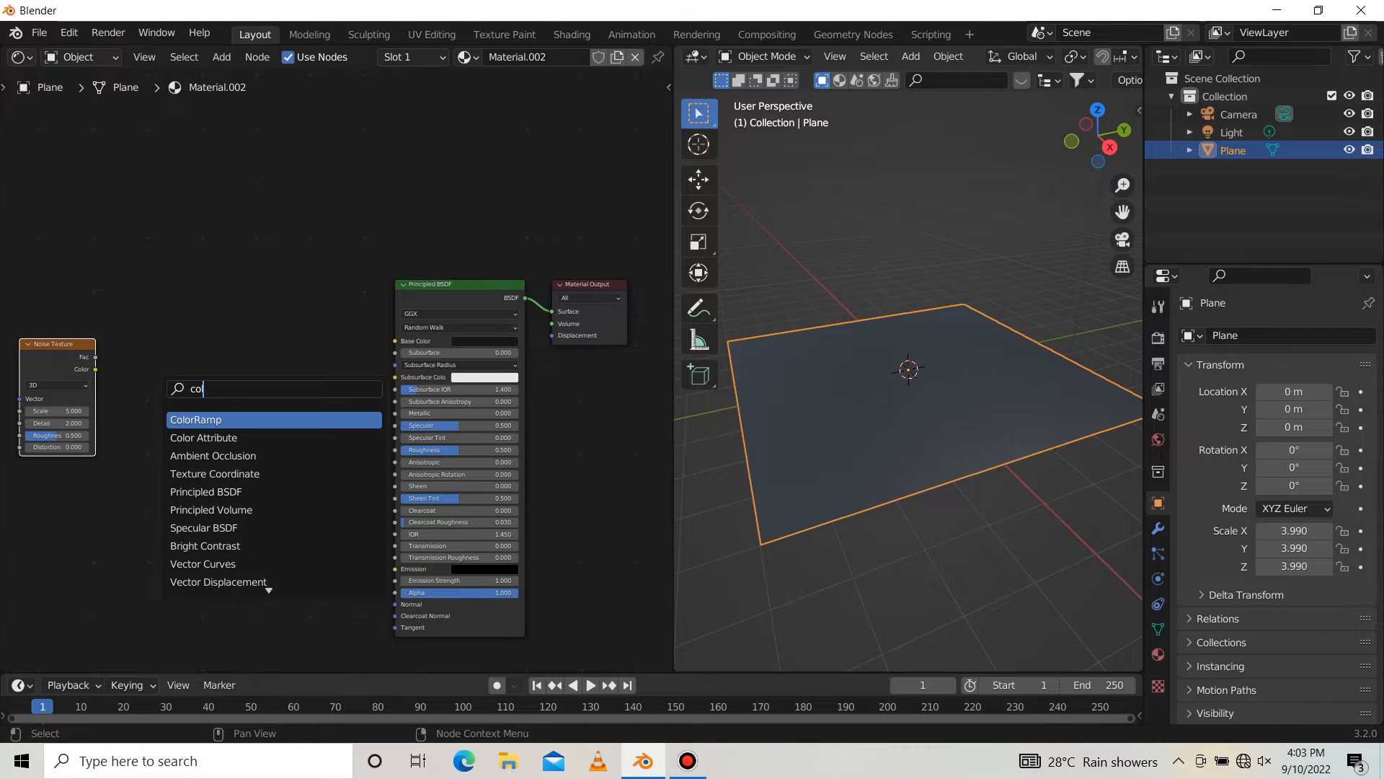
pyautogui.click(186, 419)
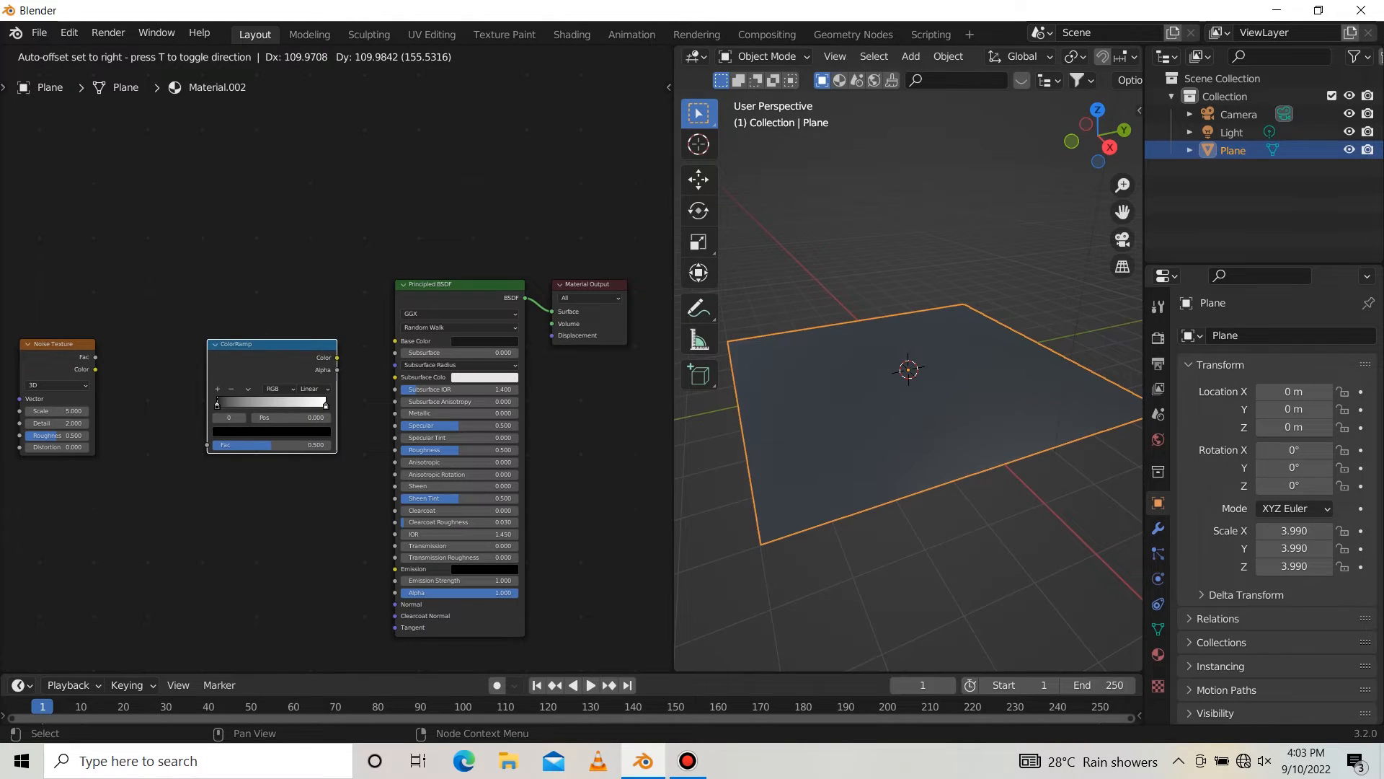
pyautogui.click(201, 387)
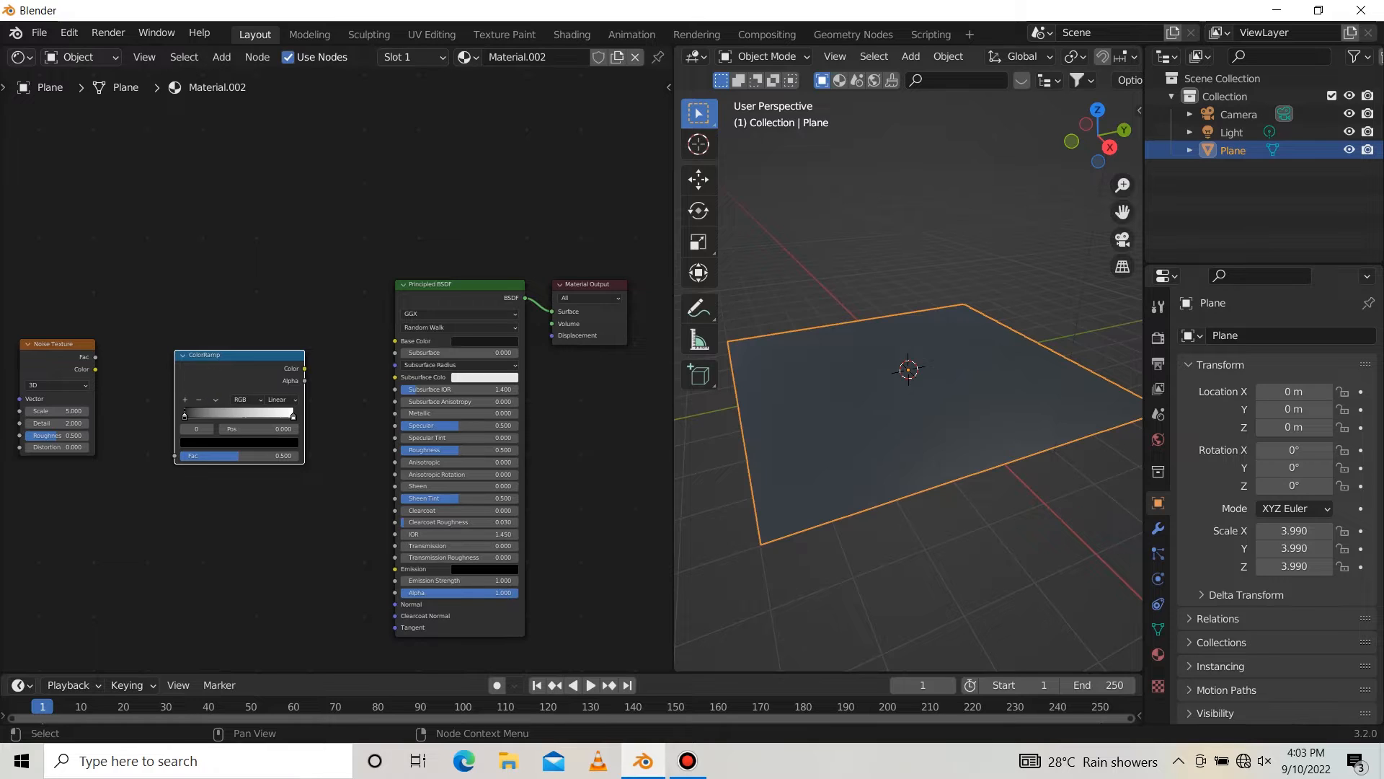
pyautogui.moveTo(95, 369); pyautogui.dragTo(175, 455)
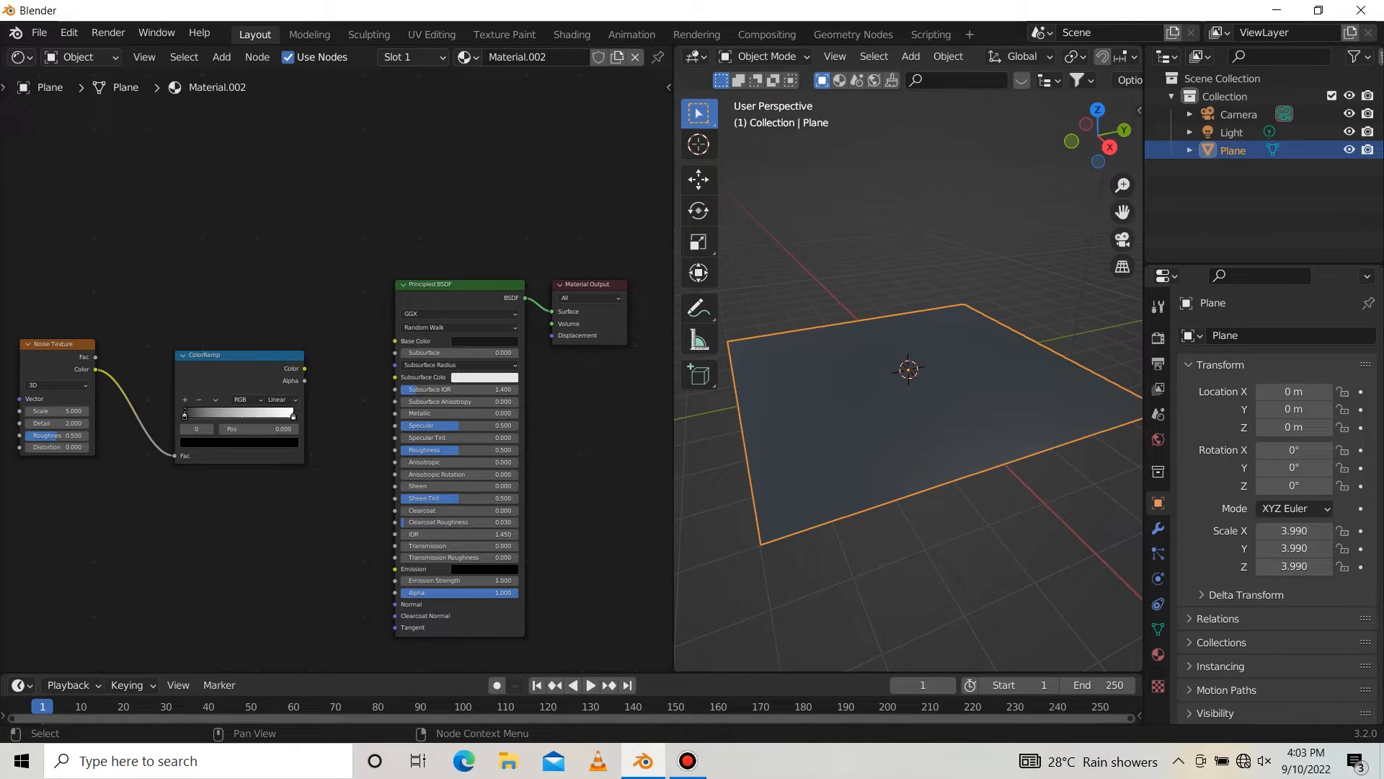
pyautogui.moveTo(304, 368); pyautogui.dragTo(396, 450)
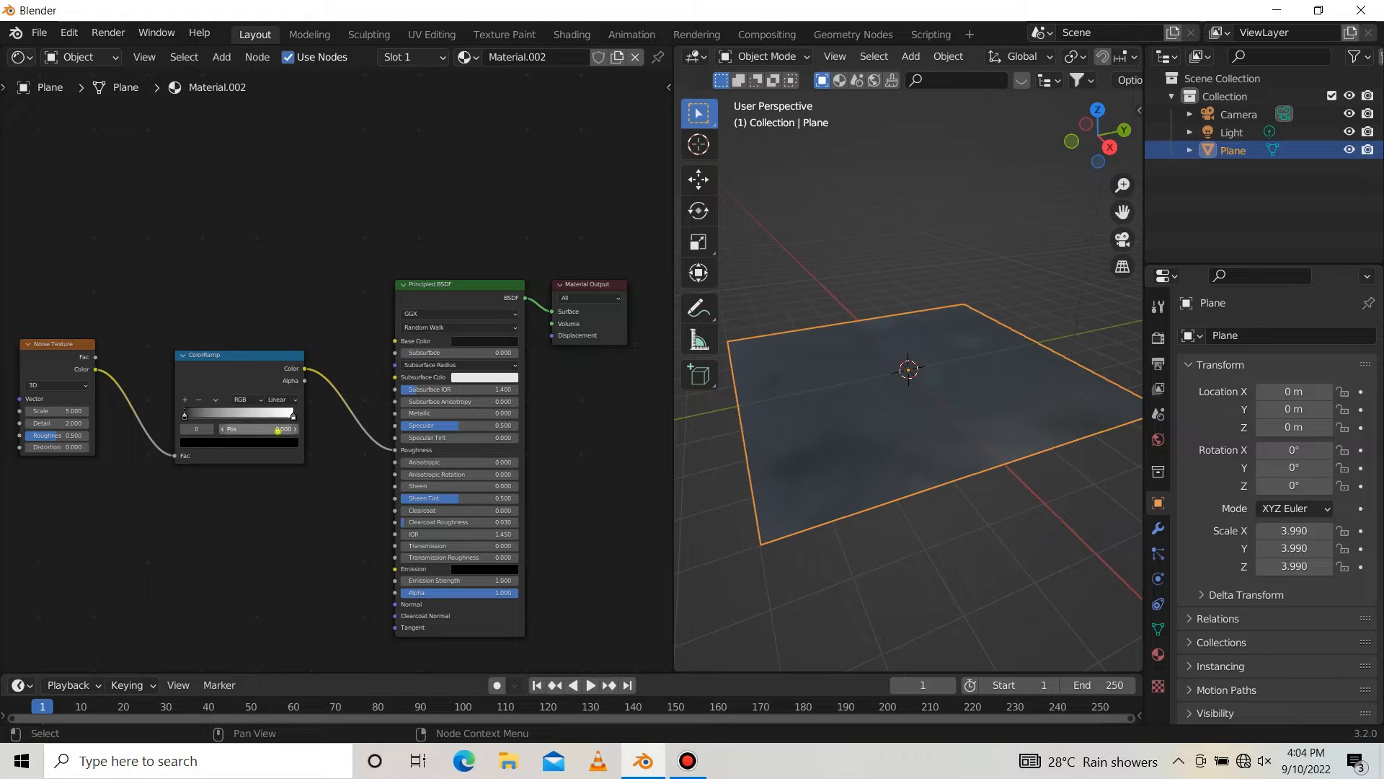
# Step: Set the ColorRamp's black stop to position 0.4 and its white stop to position 0.59
pyautogui.click(278, 430)
pyautogui.write('0.4')
pyautogui.press('Return')
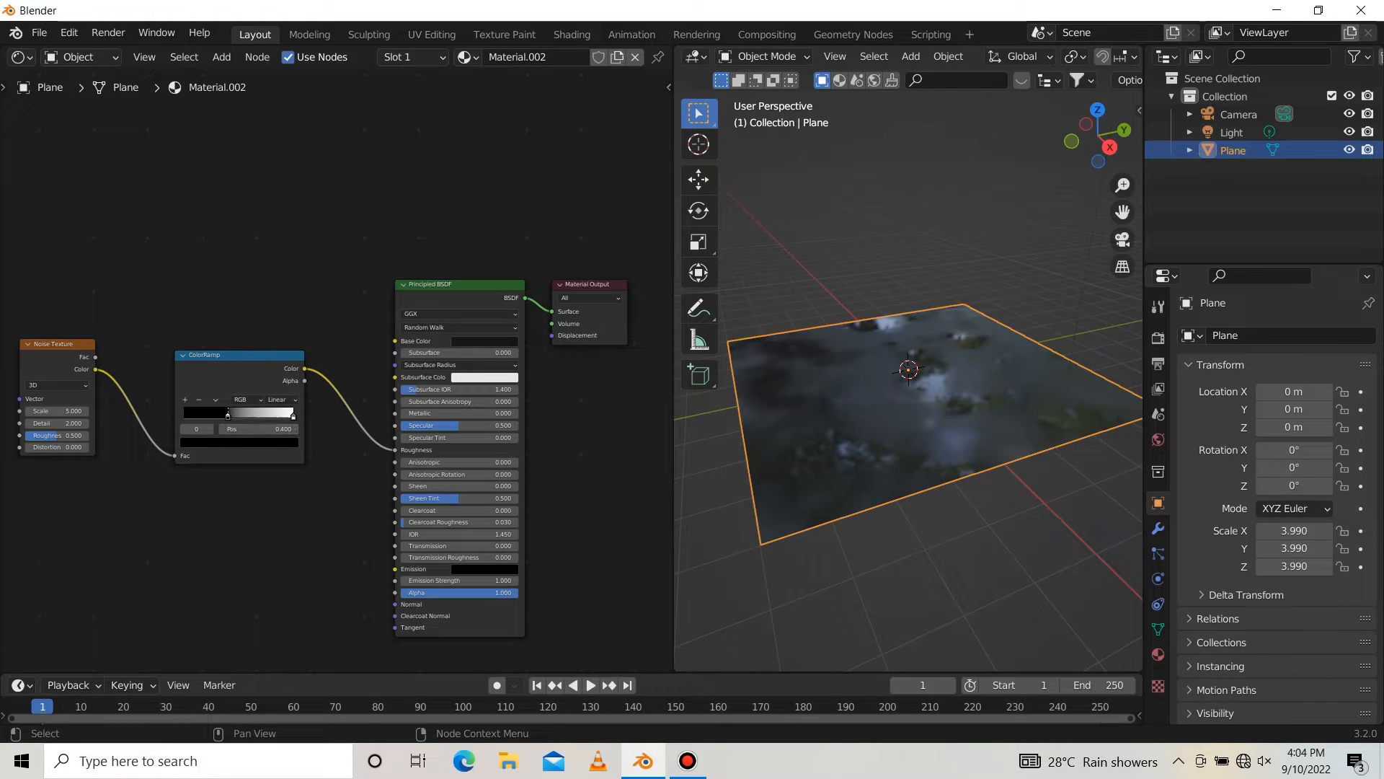
pyautogui.click(293, 417)
pyautogui.click(271, 429)
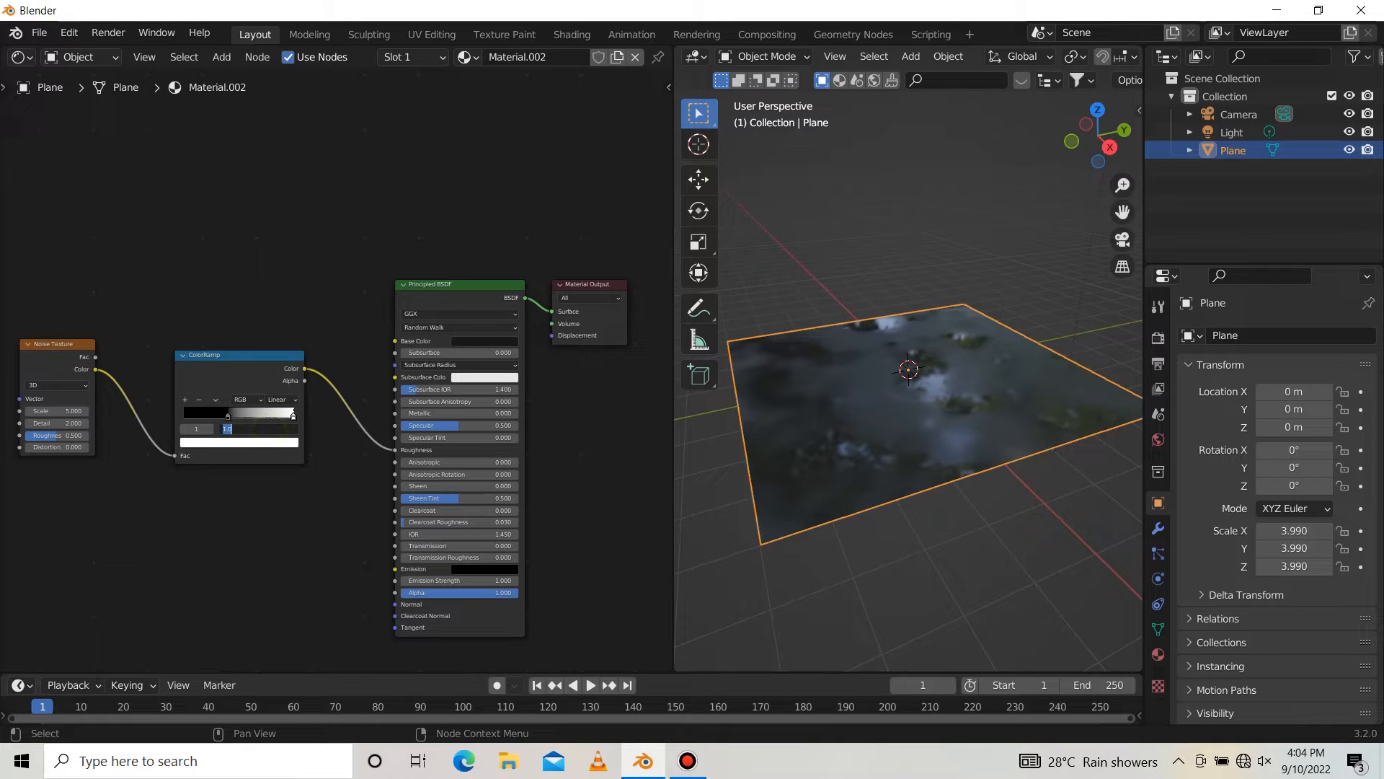
pyautogui.write('.59')
pyautogui.press('Return')
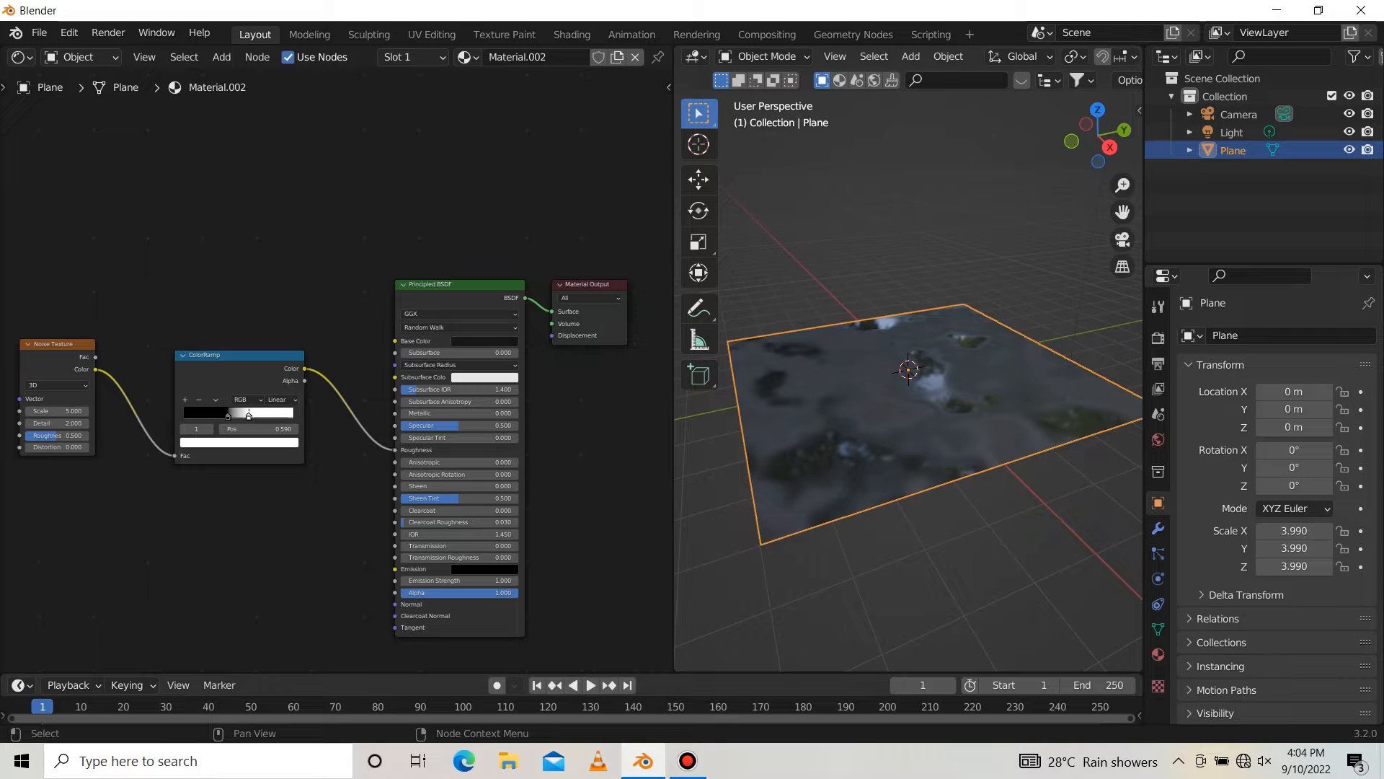
# Step: Add a Bump node below the ColorRamp and connect its Normal output to the Principled BSDF's Normal input
pyautogui.hotkey('shift', 'a')
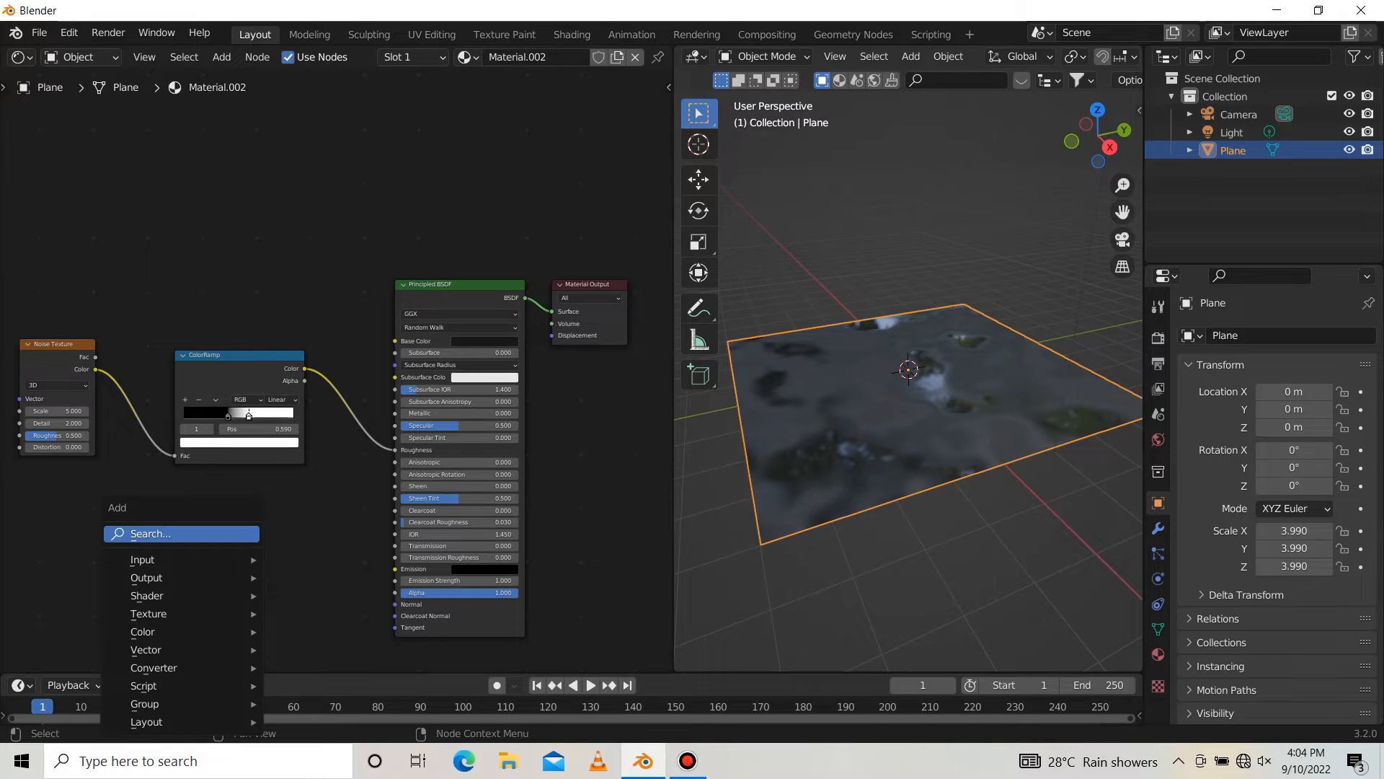
pyautogui.press('Return')
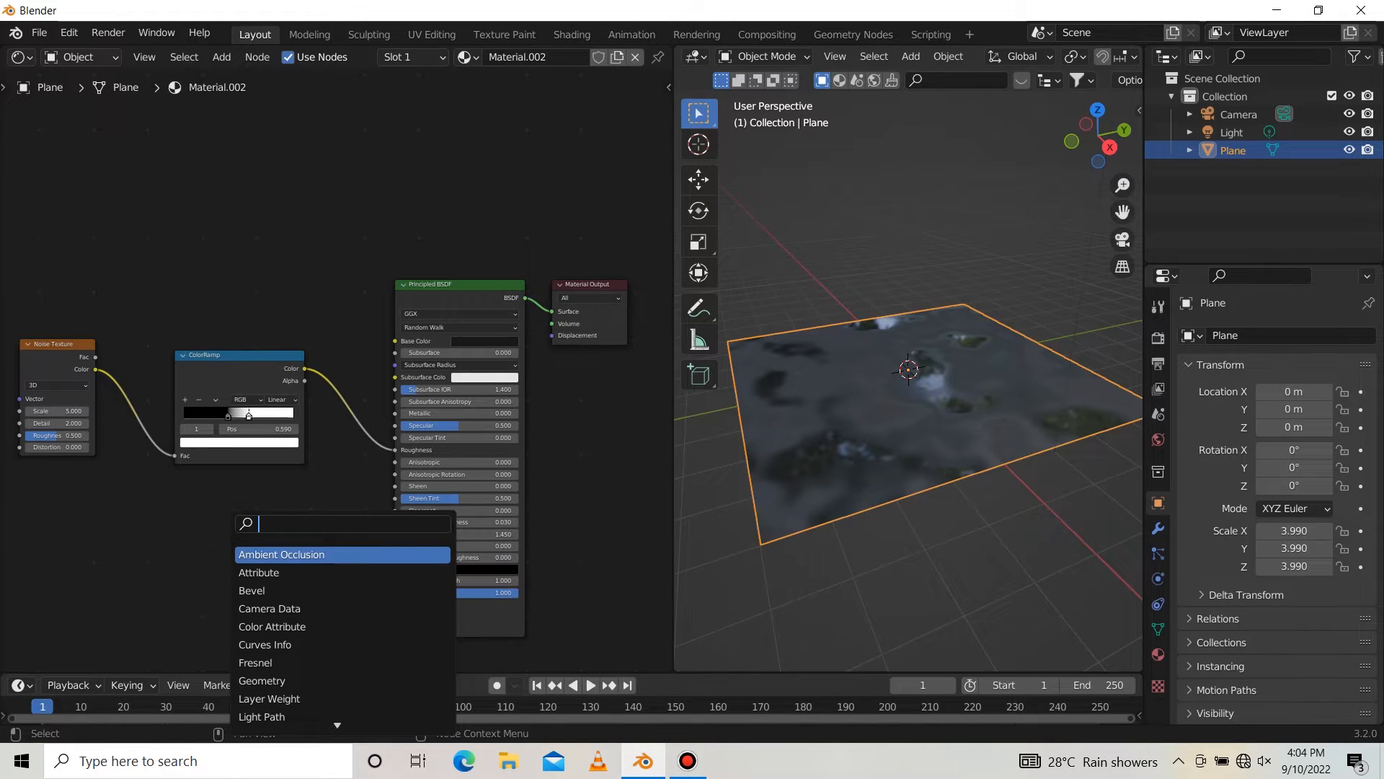
pyautogui.write('bump')
pyautogui.press('Return')
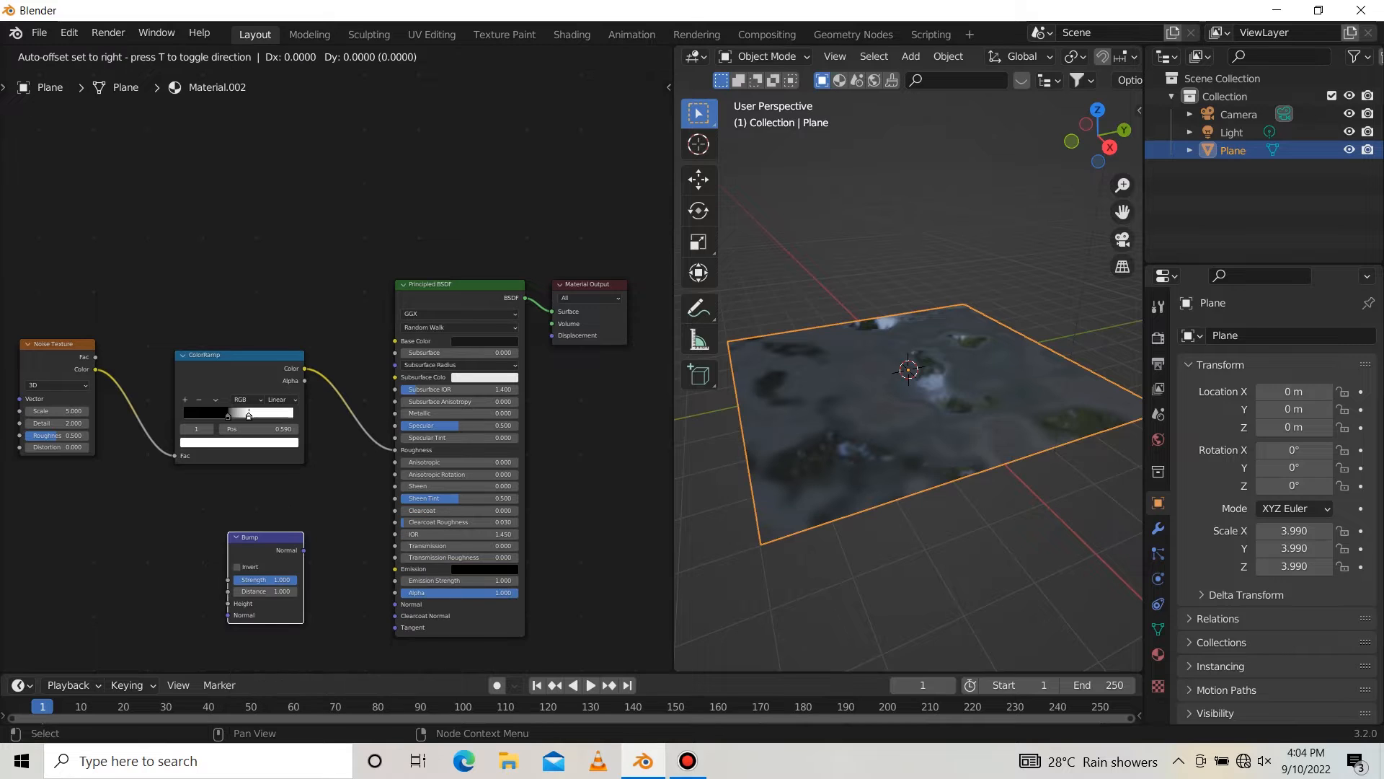
pyautogui.click(249, 500)
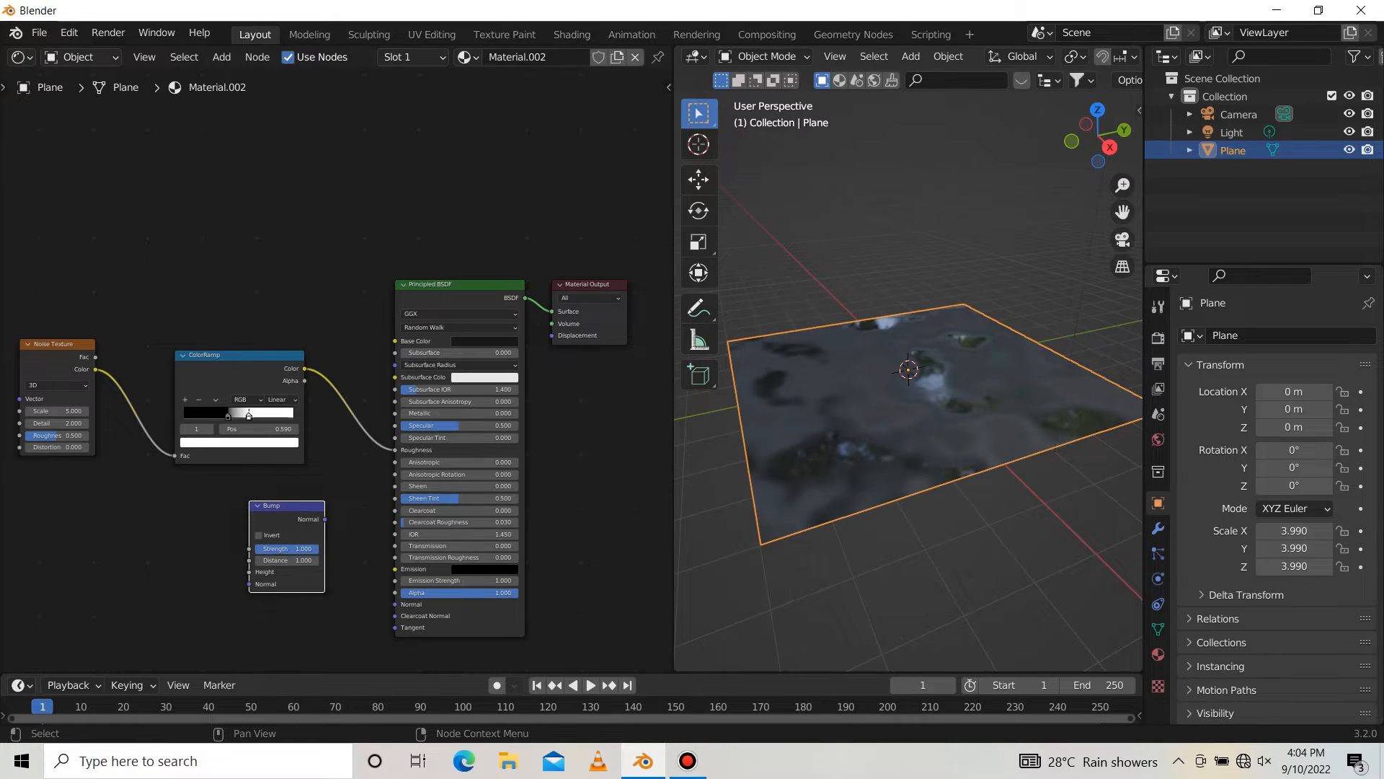
pyautogui.moveTo(324, 519); pyautogui.dragTo(395, 604)
# Step: Add a second ColorRamp left of the Bump node and feed the Noise Texture's Color into its Fac
pyautogui.hotkey('shift', 'a')
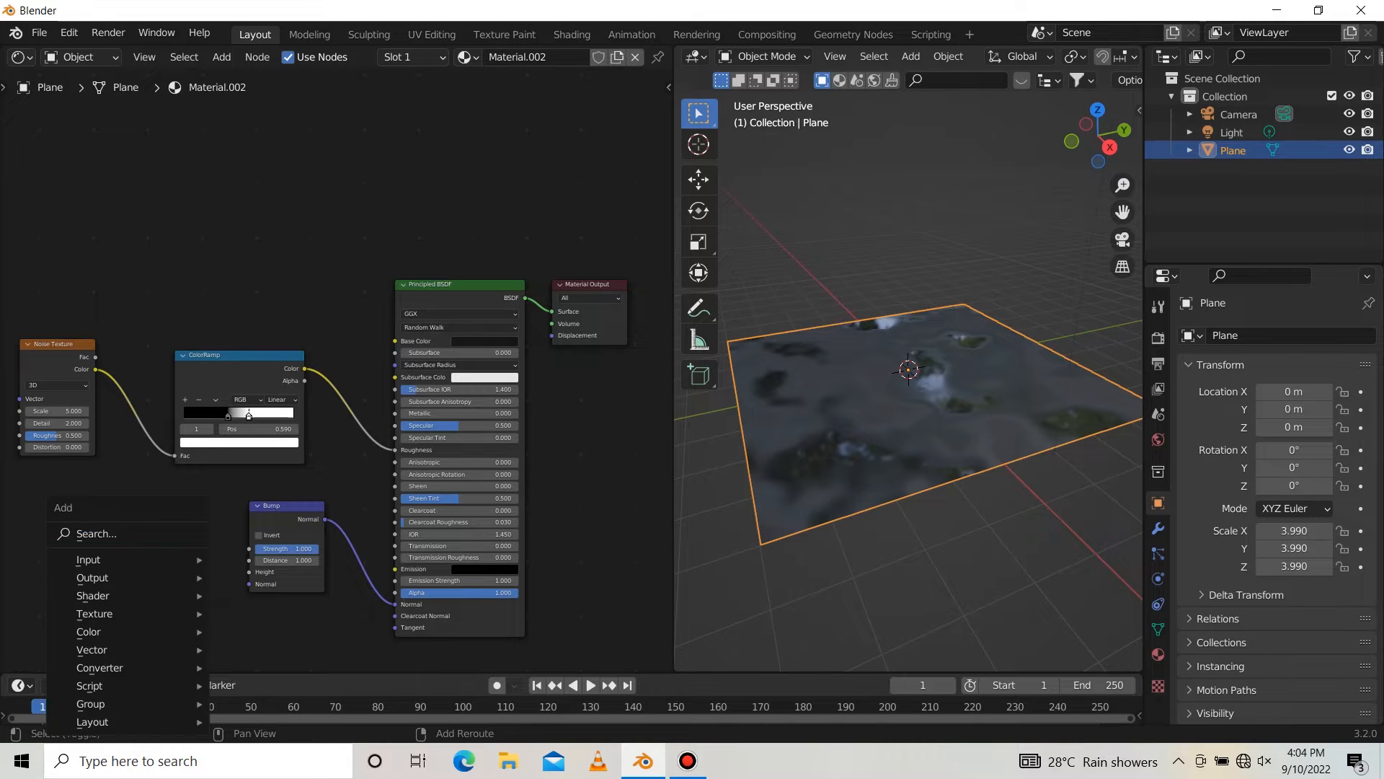
pyautogui.click(148, 535)
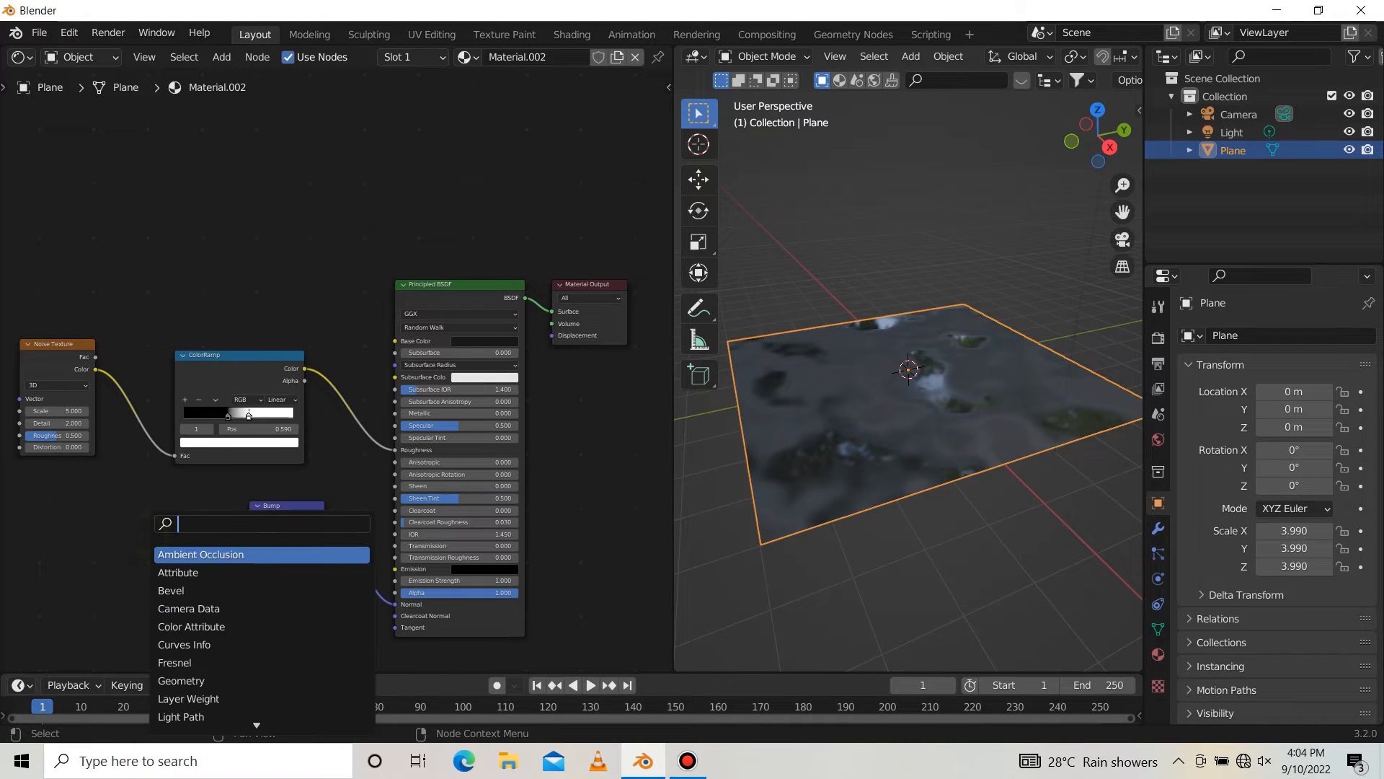
pyautogui.write('color')
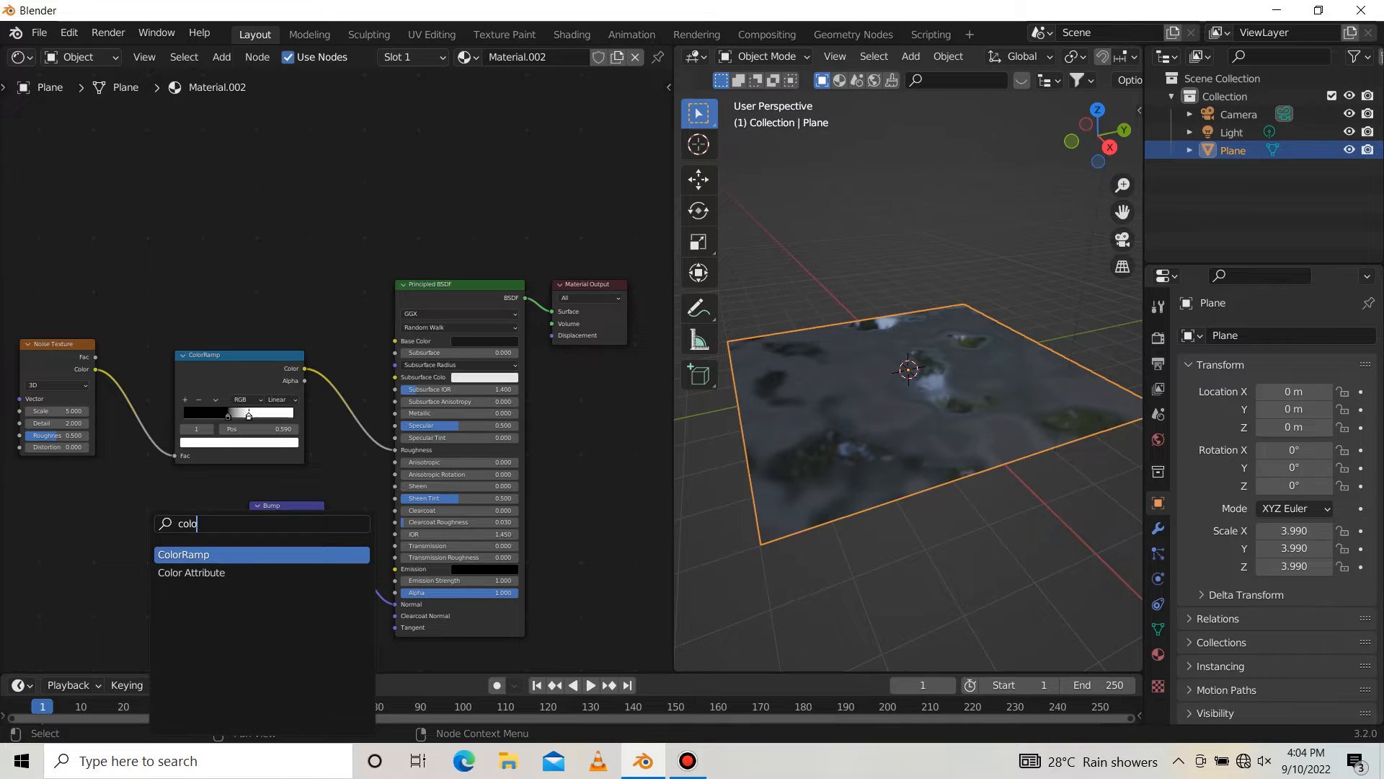
pyautogui.press('Return')
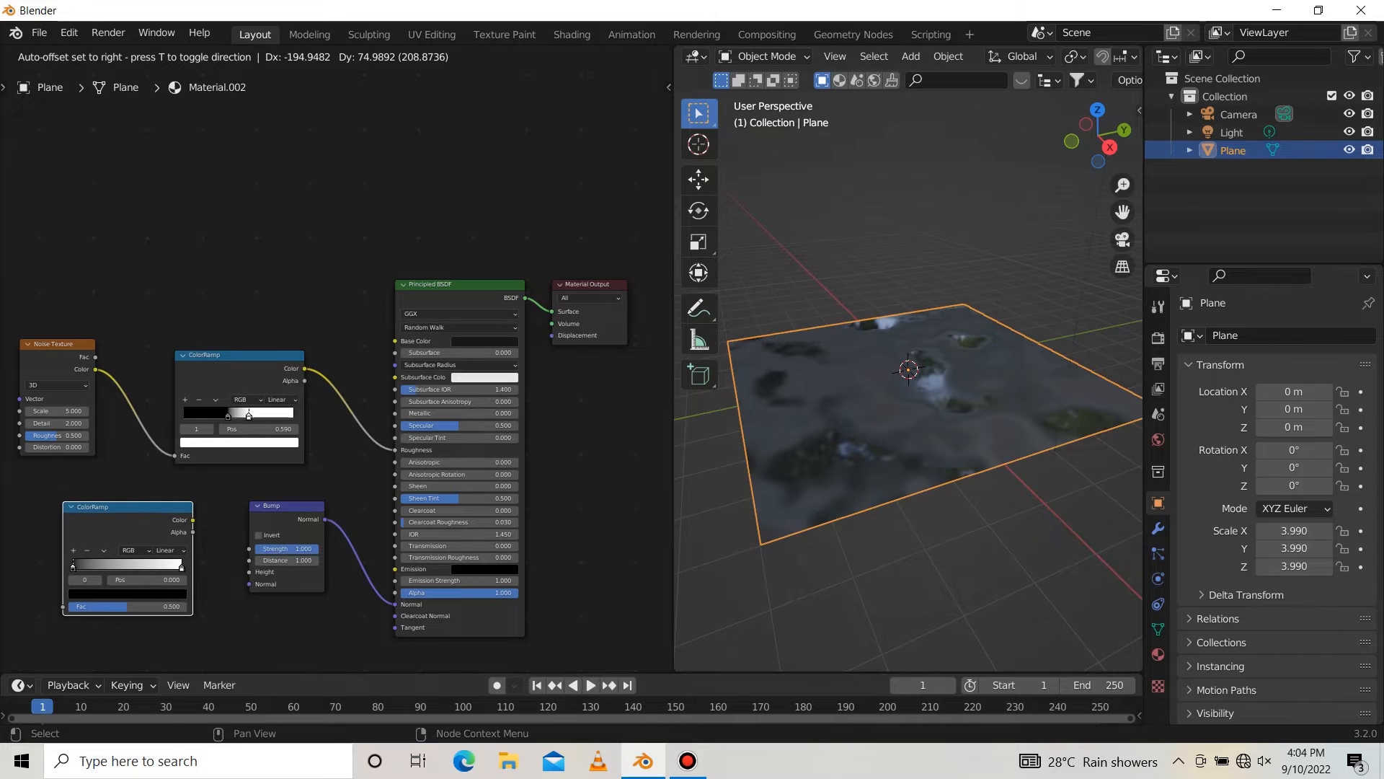
pyautogui.click(98, 501)
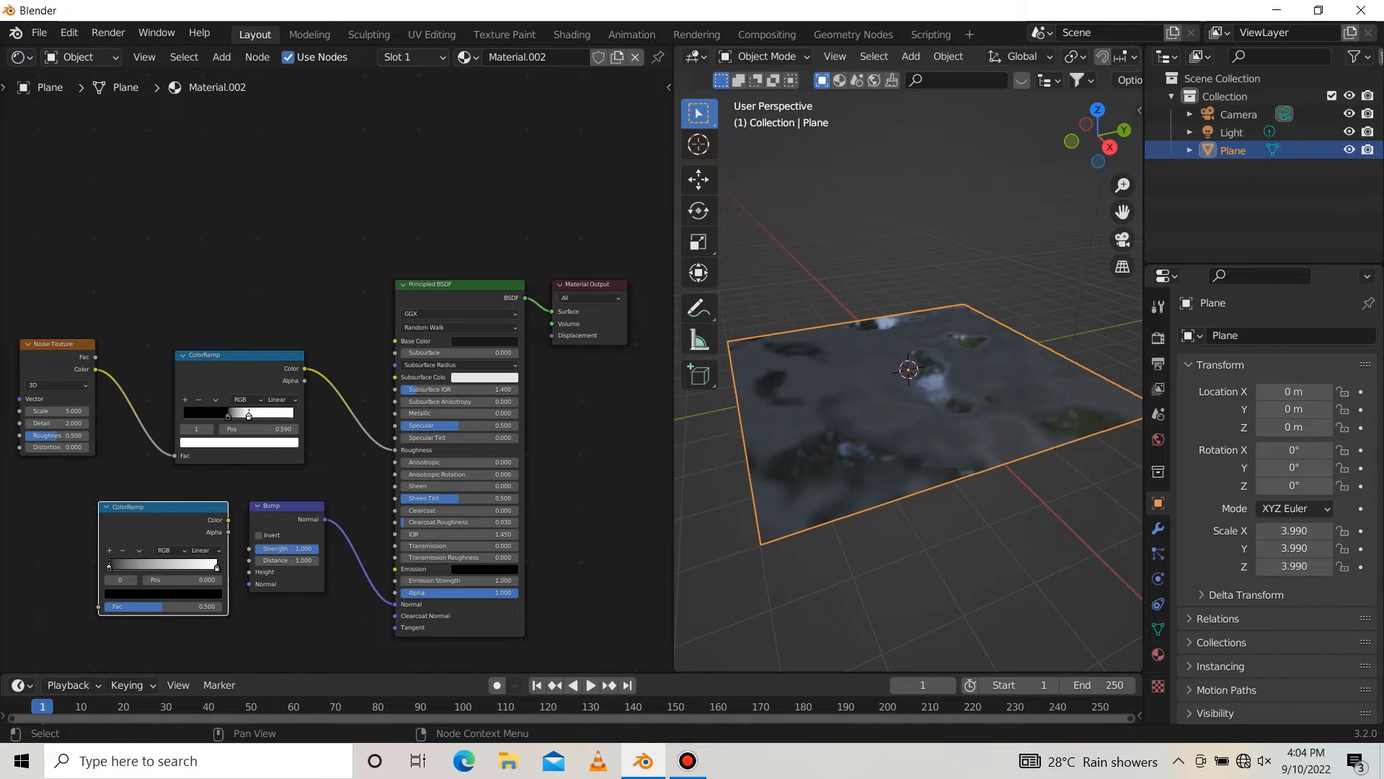
pyautogui.moveTo(54, 346); pyautogui.dragTo(98, 607)
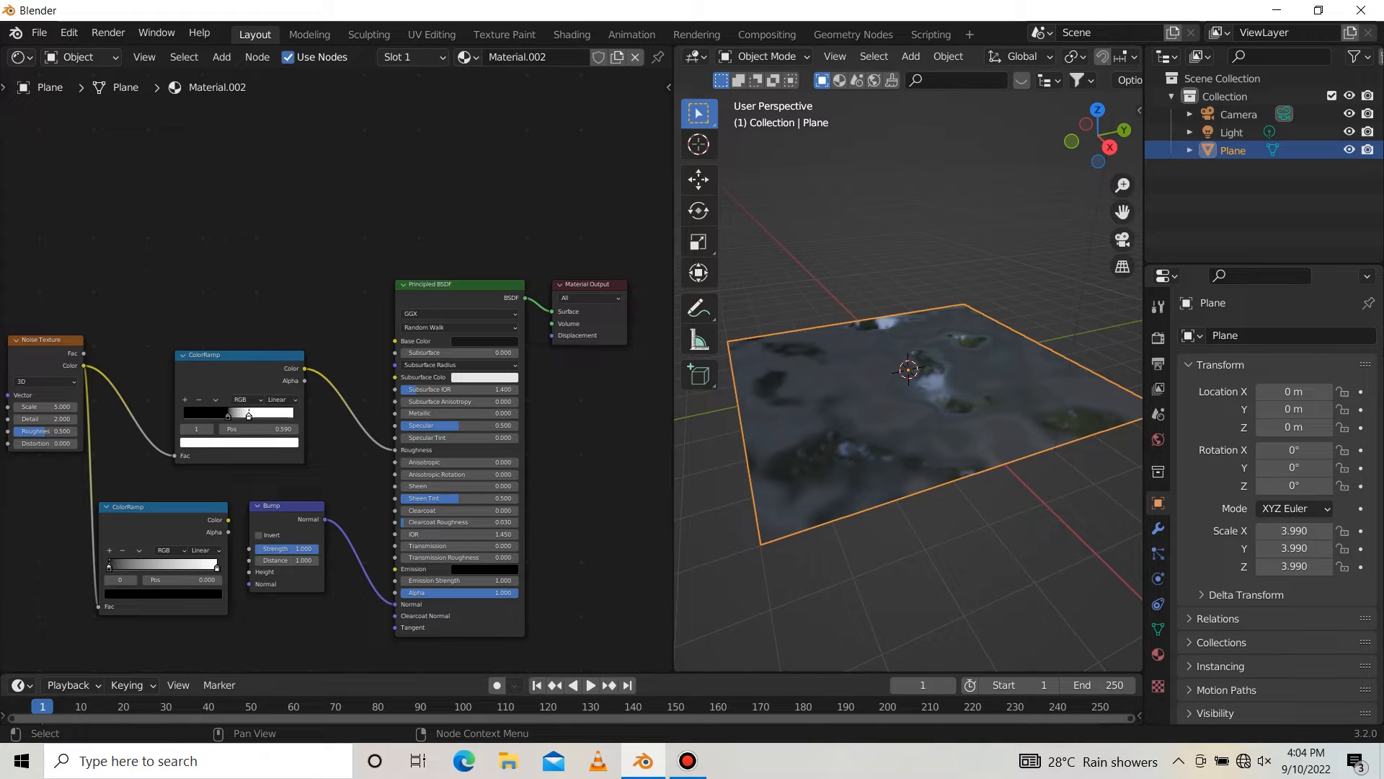
# Step: Connect the lower ColorRamp's Color output to the Bump's Height input and spread the nodes apart
pyautogui.moveTo(228, 519); pyautogui.dragTo(249, 572)
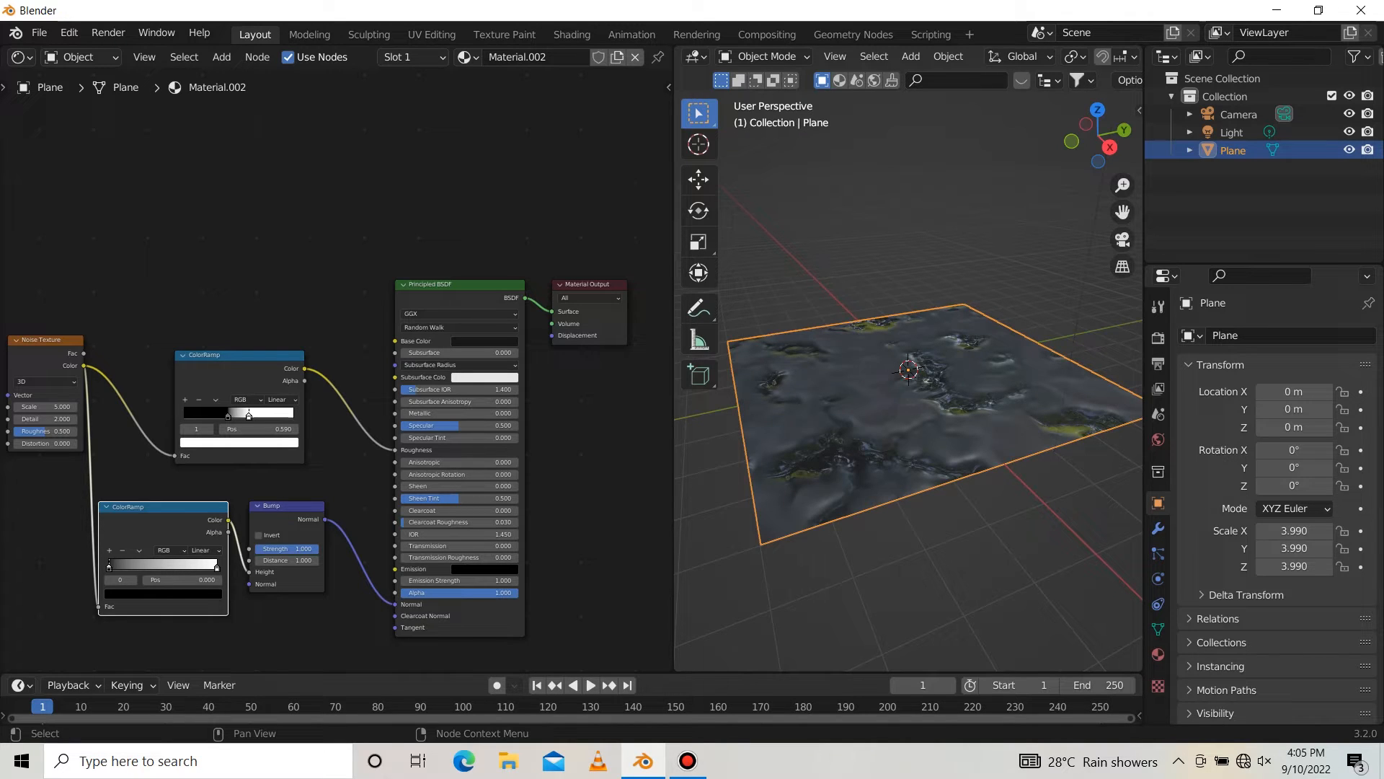
pyautogui.moveTo(581, 245); pyautogui.dragTo(530, 249)
pyautogui.moveTo(282, 505); pyautogui.dragTo(342, 487)
pyautogui.moveTo(158, 507); pyautogui.dragTo(202, 483)
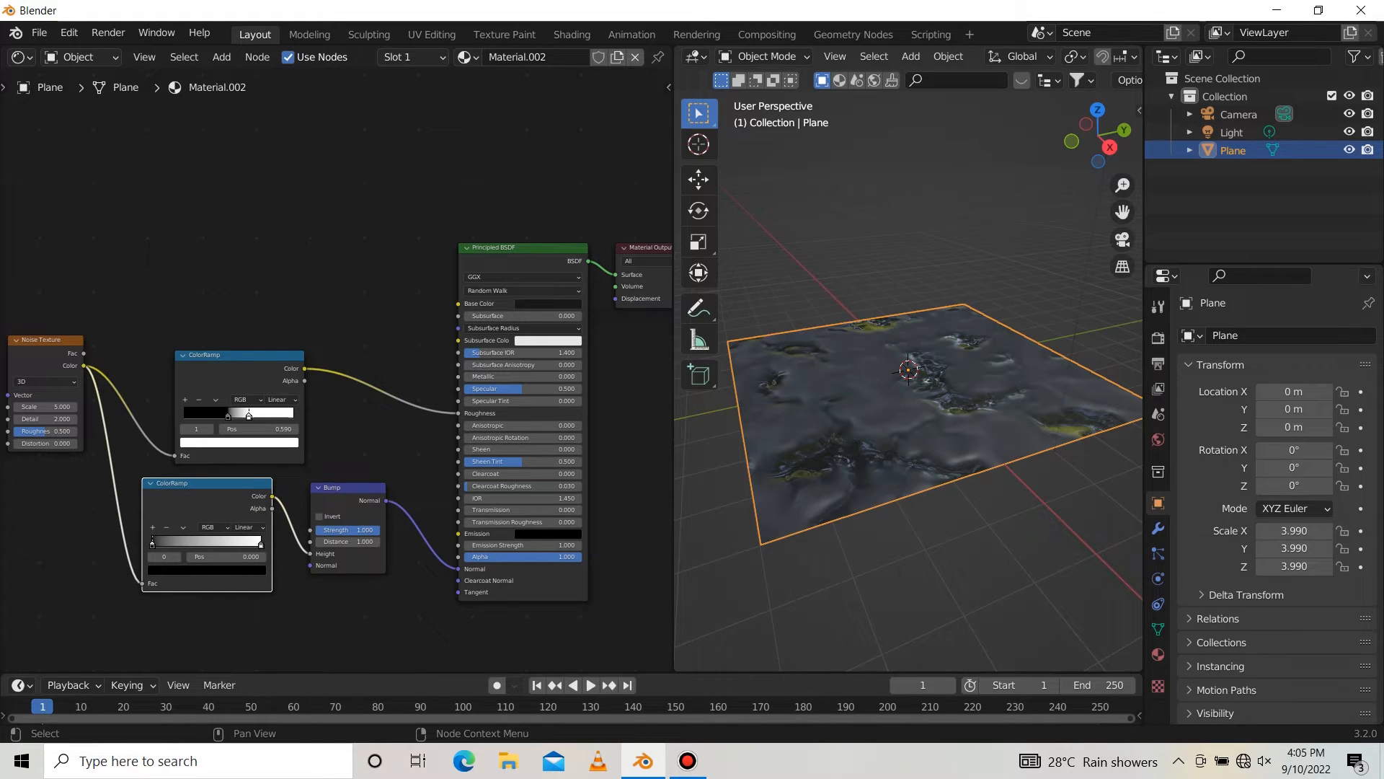
# Step: Set the lower ColorRamp's black stop to position 0.5 and its white stop to position 0.6
pyautogui.click(225, 556)
pyautogui.write('0.5')
pyautogui.press('Return')
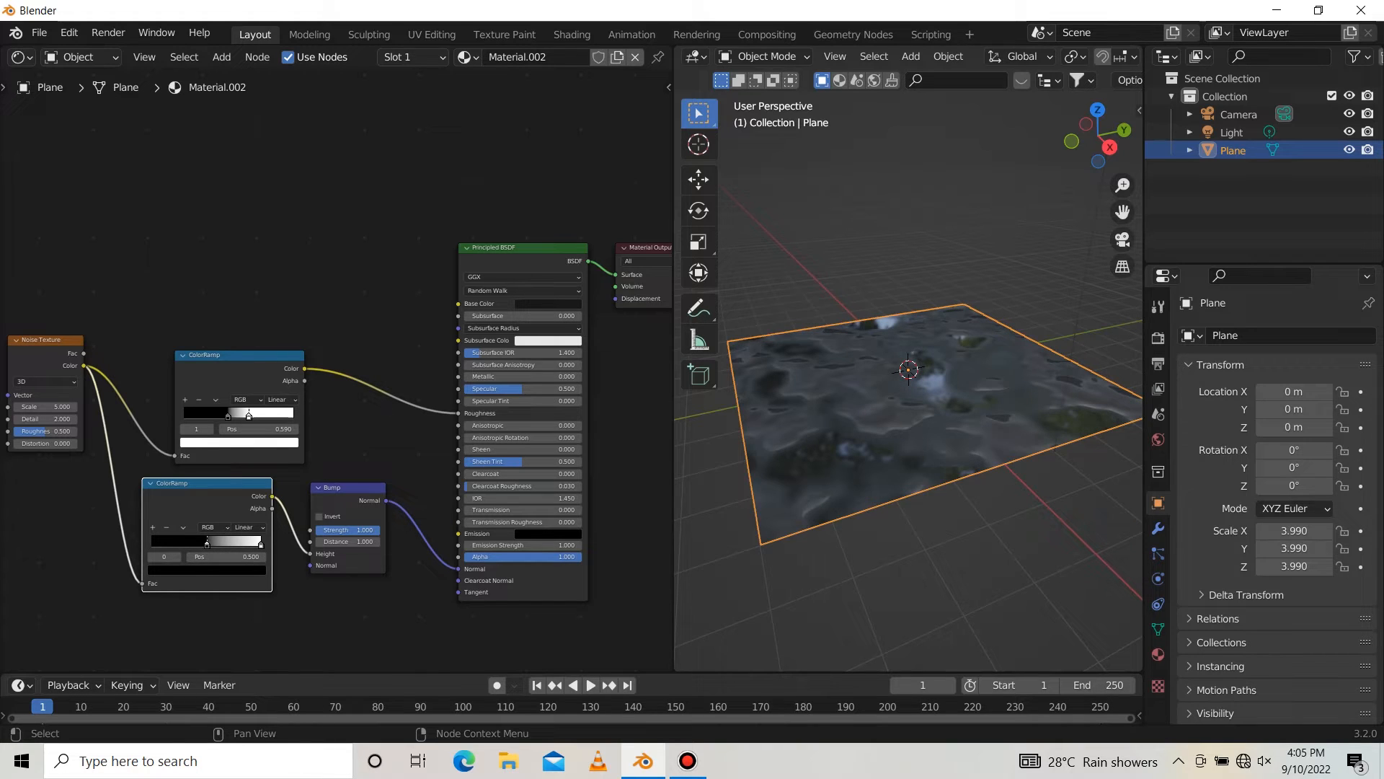
pyautogui.click(261, 545)
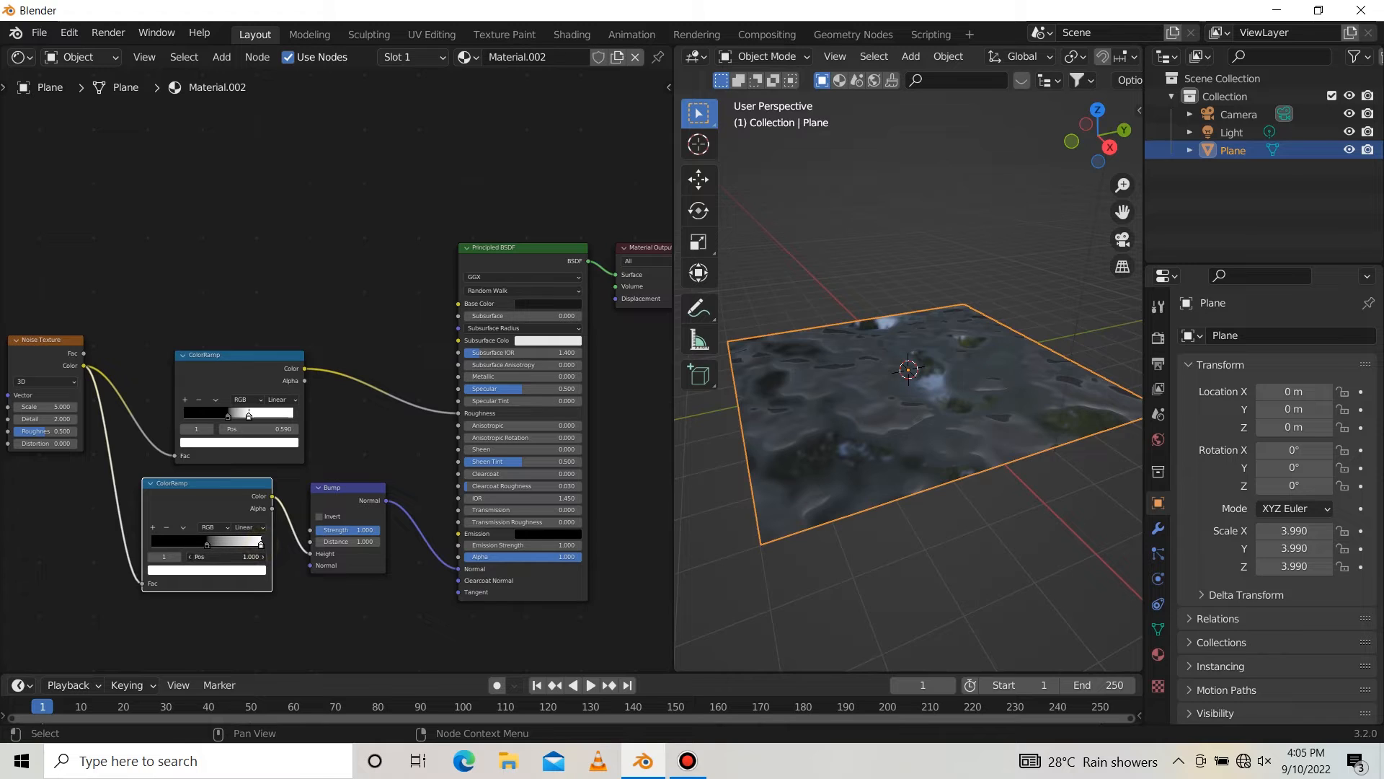
pyautogui.click(226, 557)
pyautogui.write('0.6')
pyautogui.press('Return')
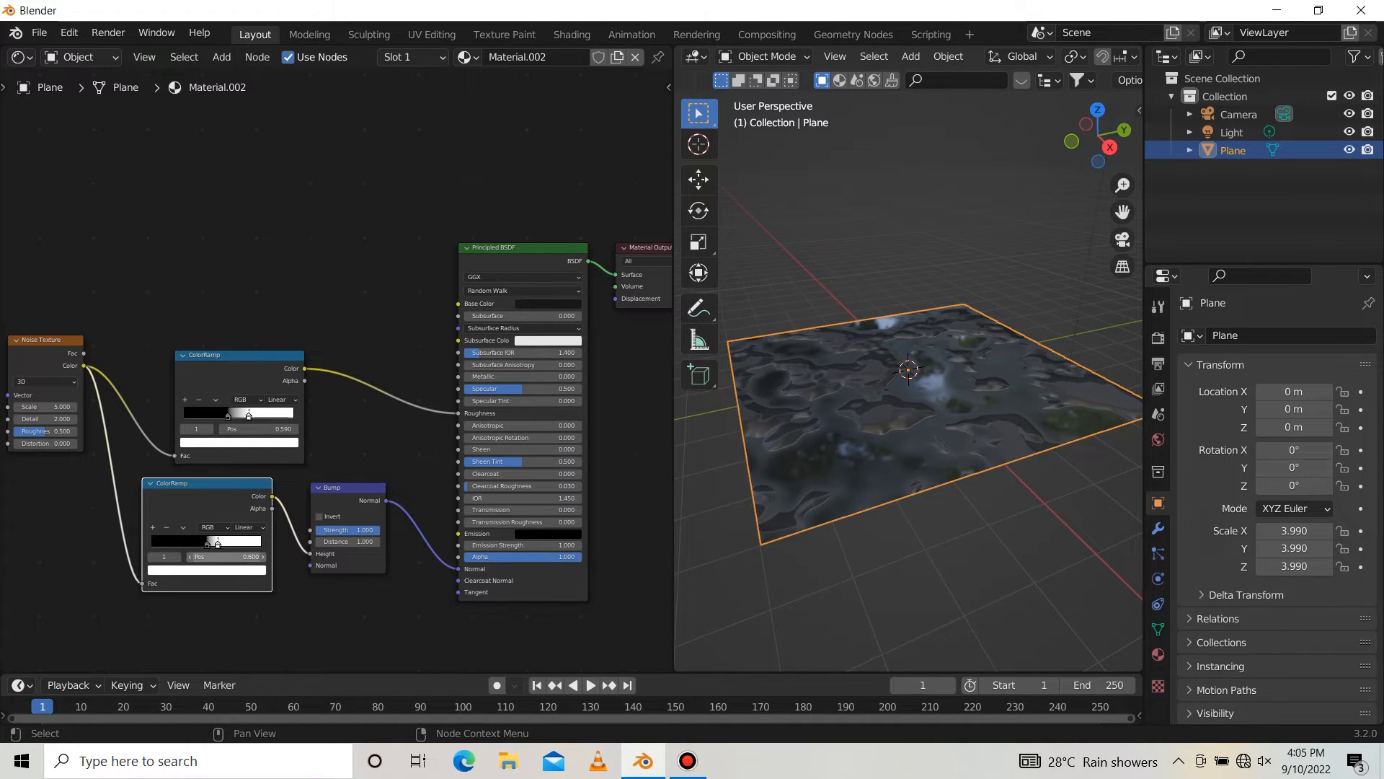
# Step: Set the Noise Texture's Detail to 16
pyautogui.click(45, 419)
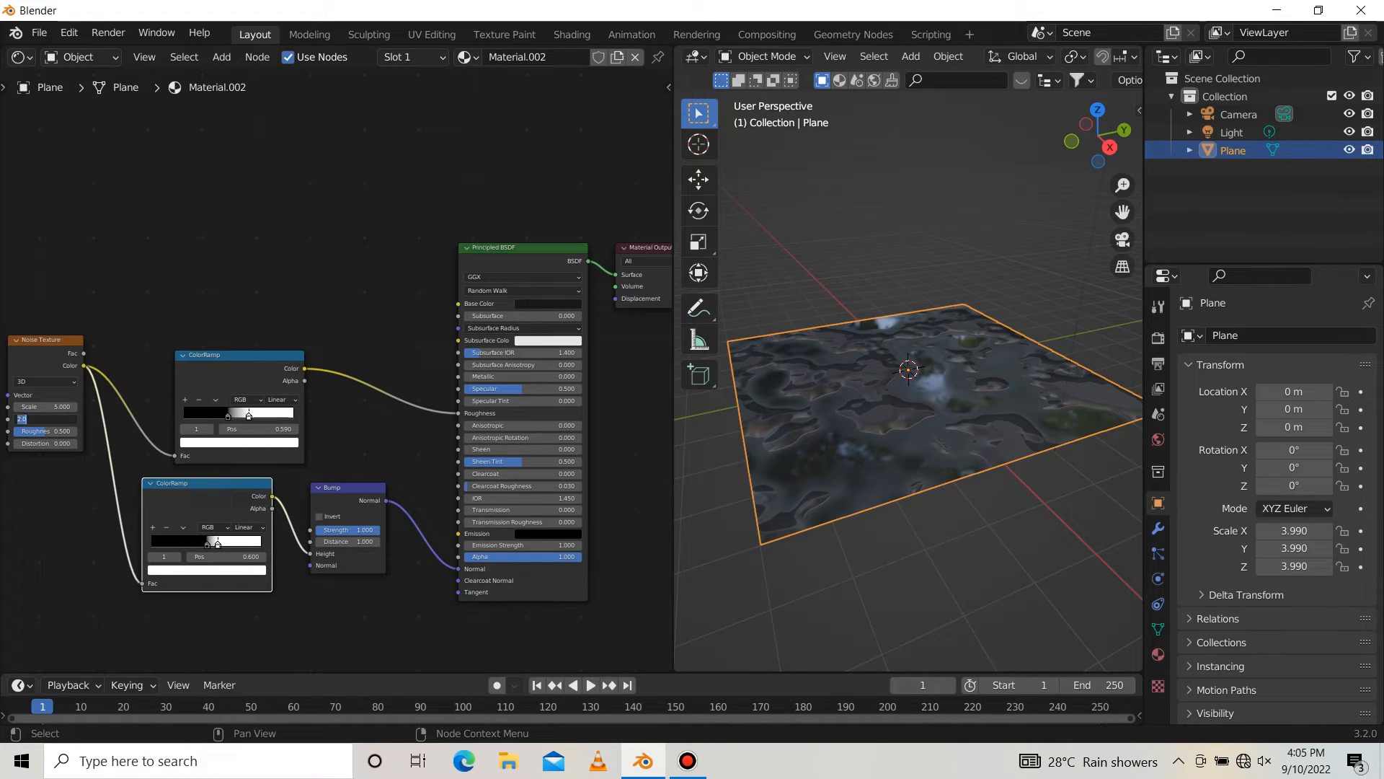
pyautogui.write('18')
pyautogui.press('Return')
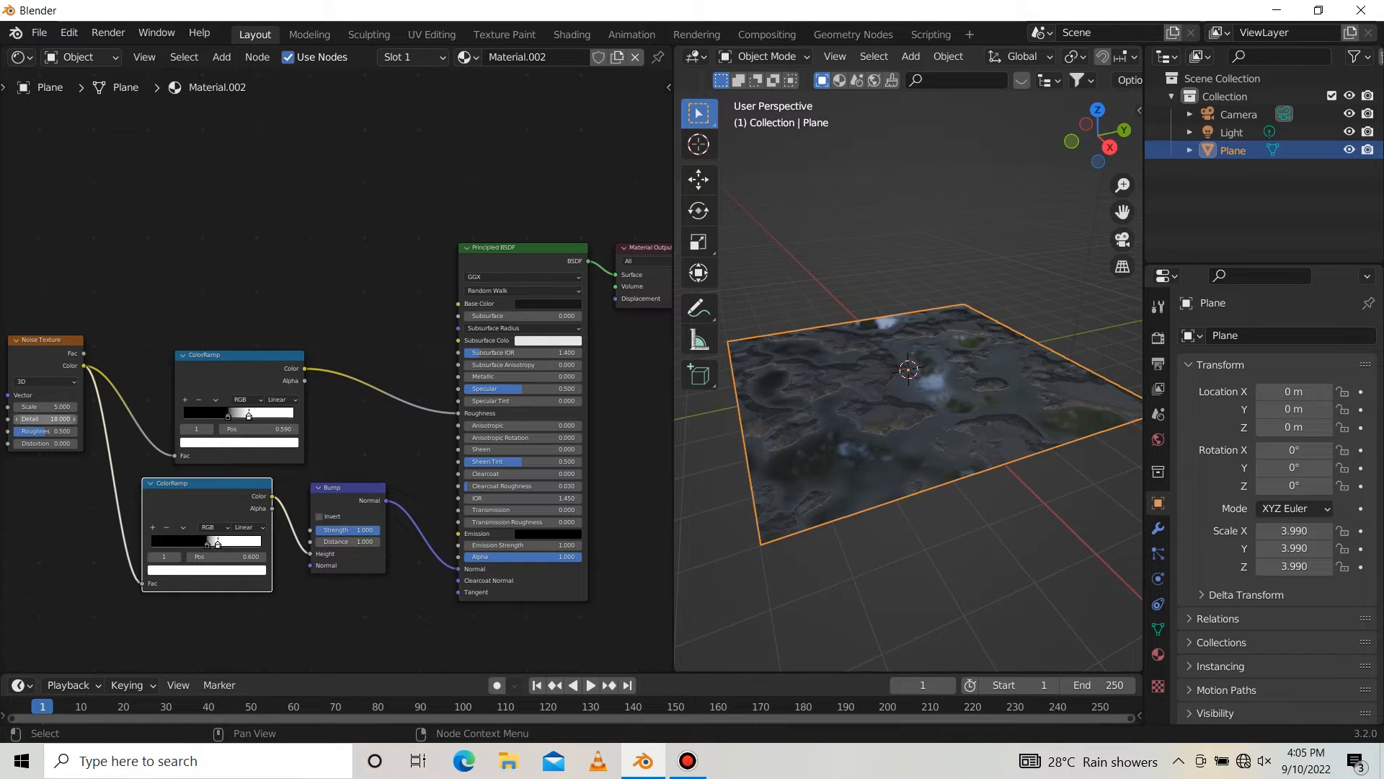
pyautogui.click(45, 419)
pyautogui.write('16')
pyautogui.press('Return')
# Step: Move the lower ColorRamp's black stop to about 0.431 and the upper ColorRamp's black stop to about 0.465
pyautogui.moveTo(218, 542)
pyautogui.mouseDown()
pyautogui.moveTo(243, 542)
pyautogui.moveTo(199, 542)
pyautogui.mouseUp()
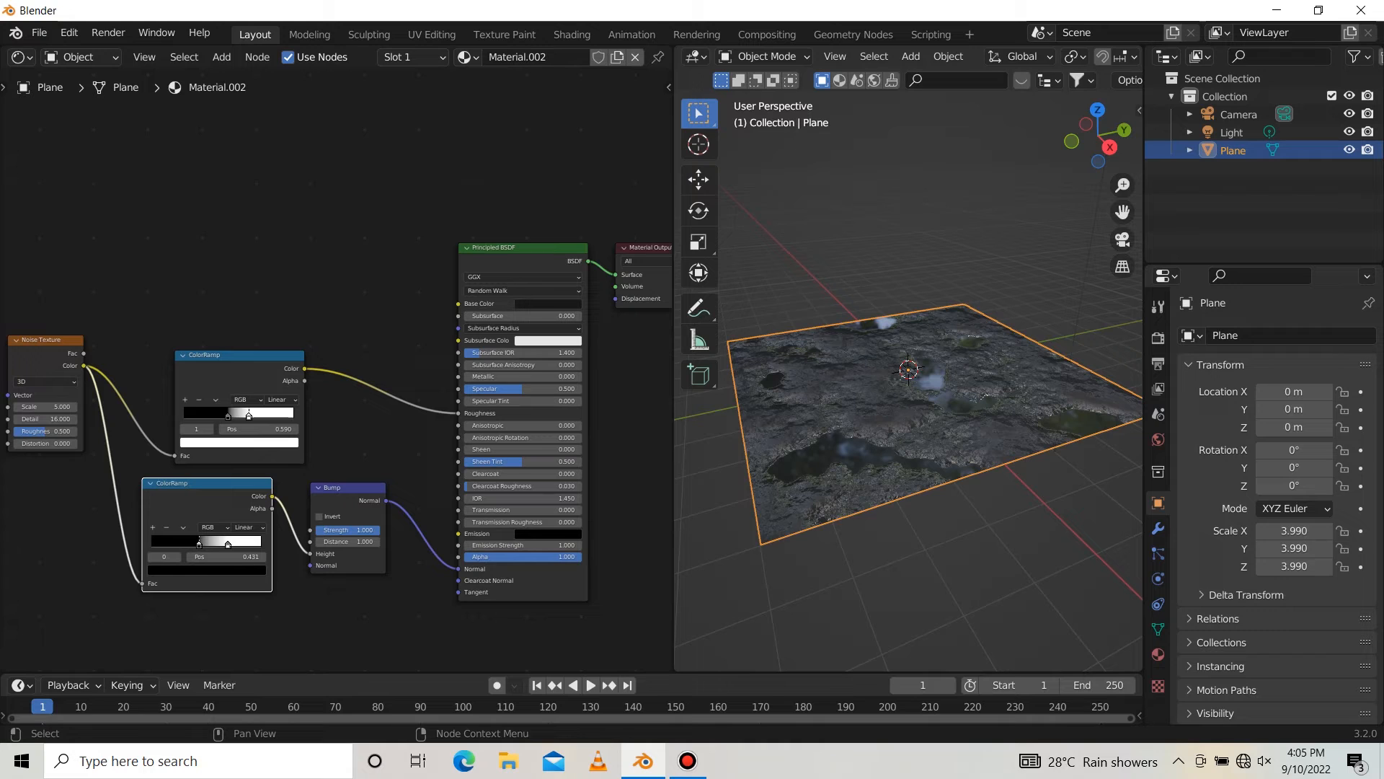
pyautogui.moveTo(249, 416)
pyautogui.mouseDown()
pyautogui.moveTo(263, 415)
pyautogui.moveTo(235, 415)
pyautogui.mouseUp()
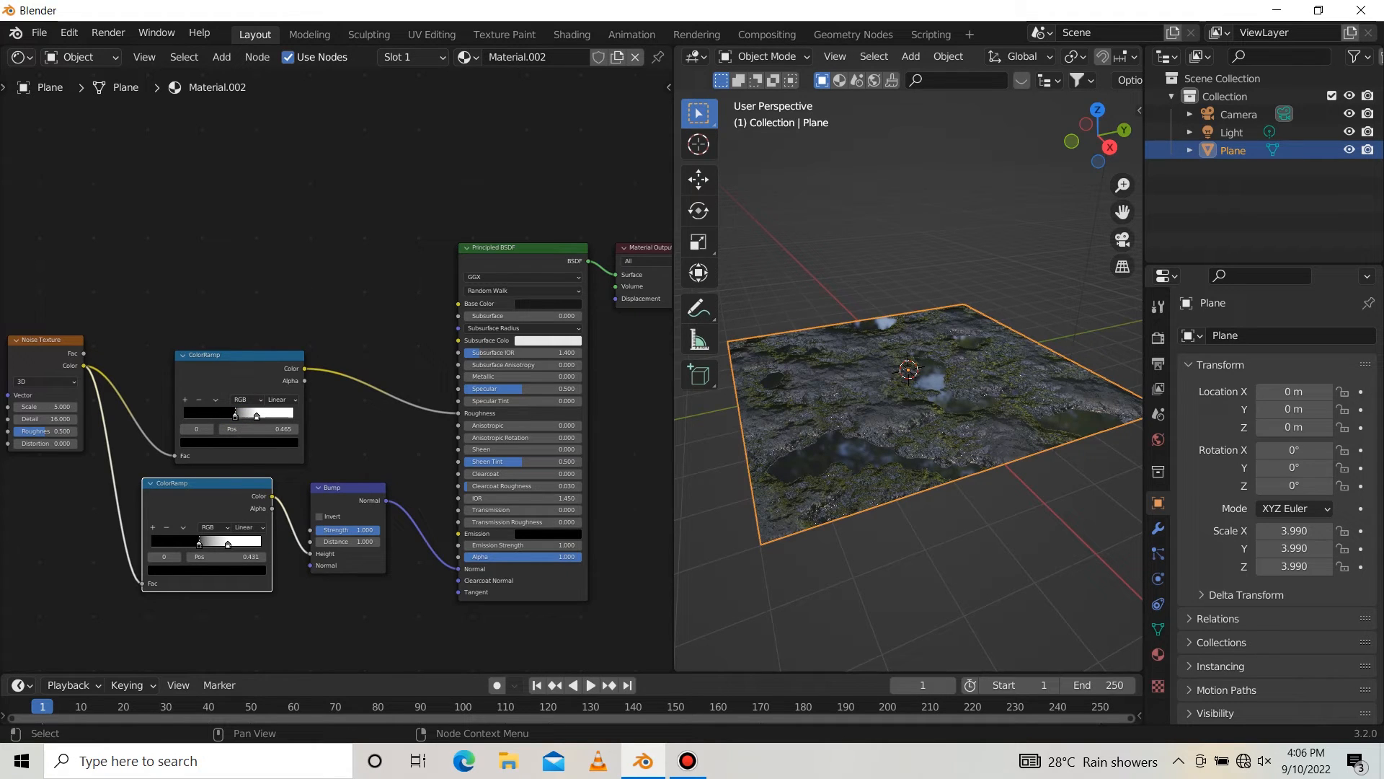
# Step: Deselect the plane and enable the Transparent film option in the render settings
pyautogui.click(941, 227)
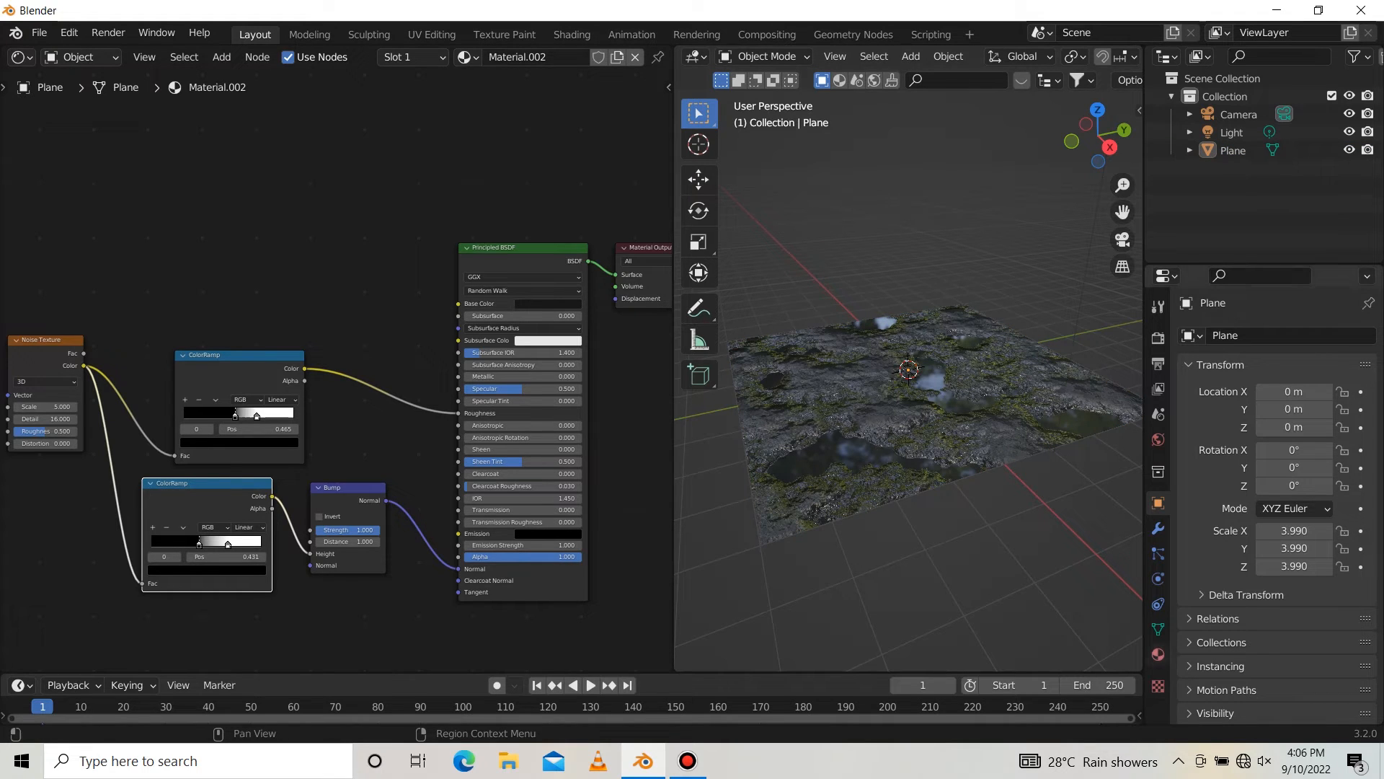
pyautogui.click(1159, 364)
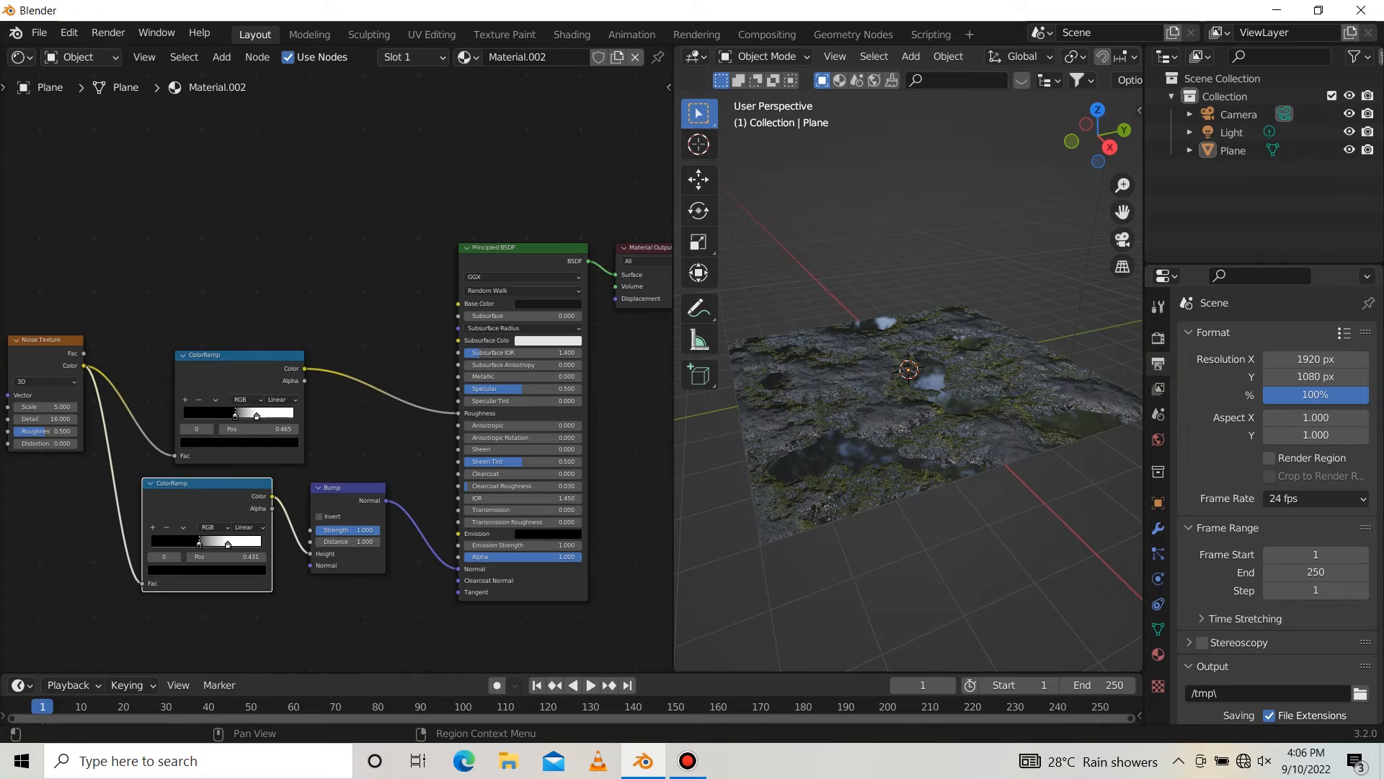
pyautogui.click(1159, 337)
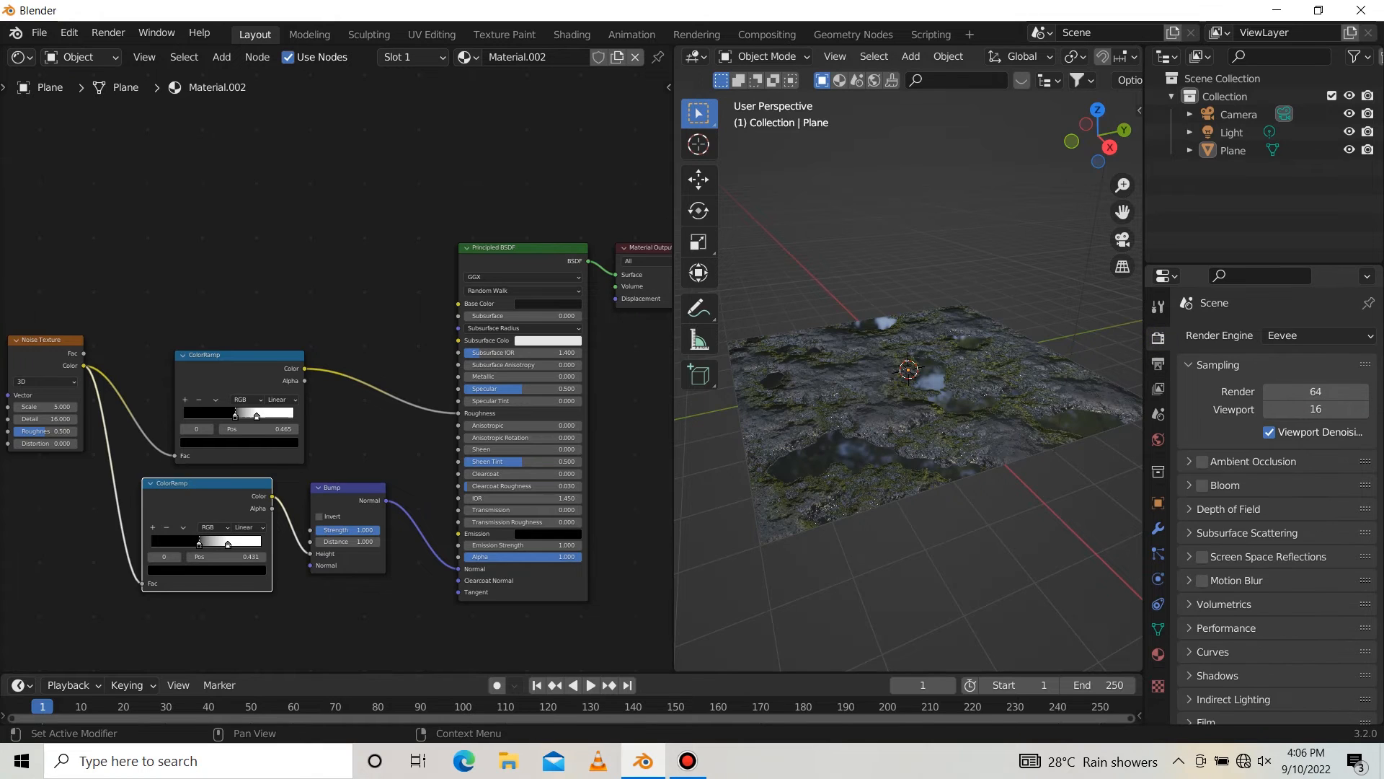
pyautogui.scroll(-3, 1276, 504)
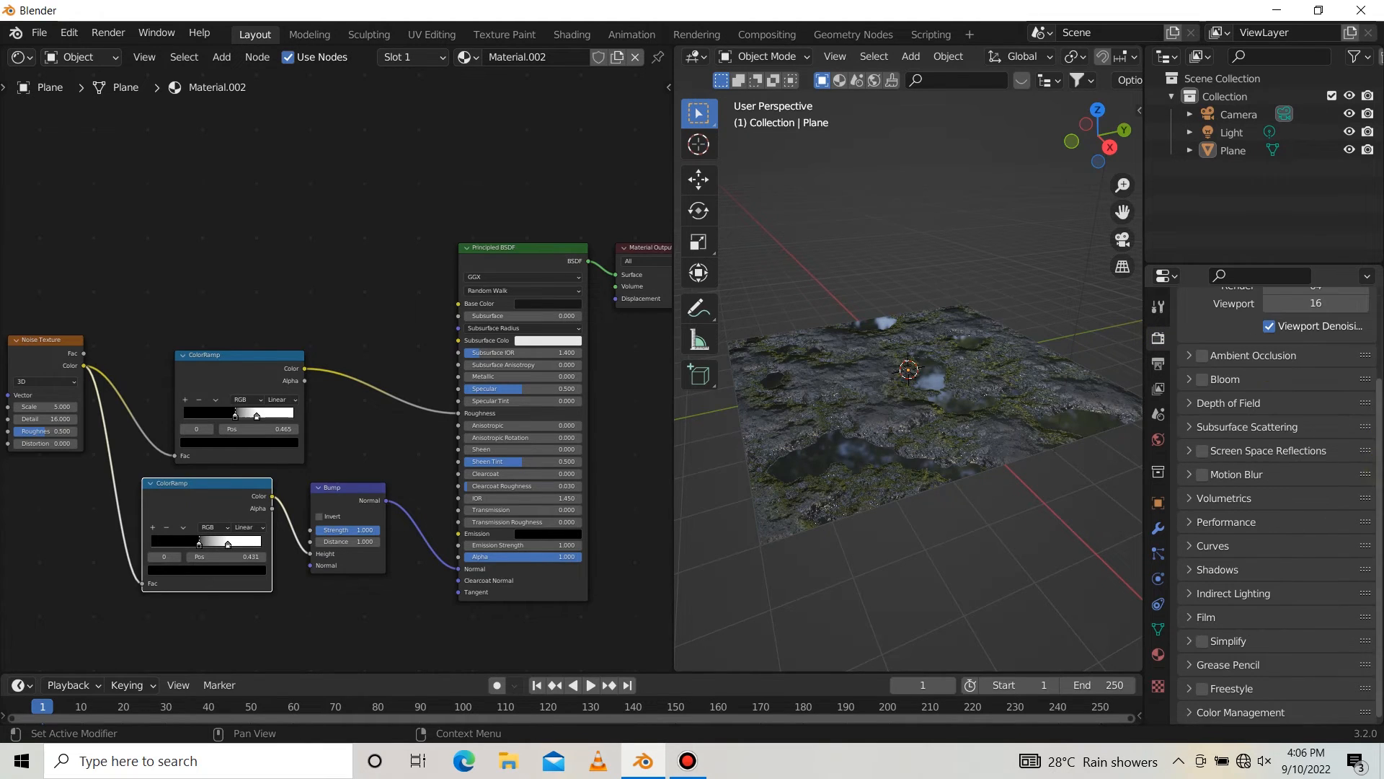
pyautogui.click(1197, 617)
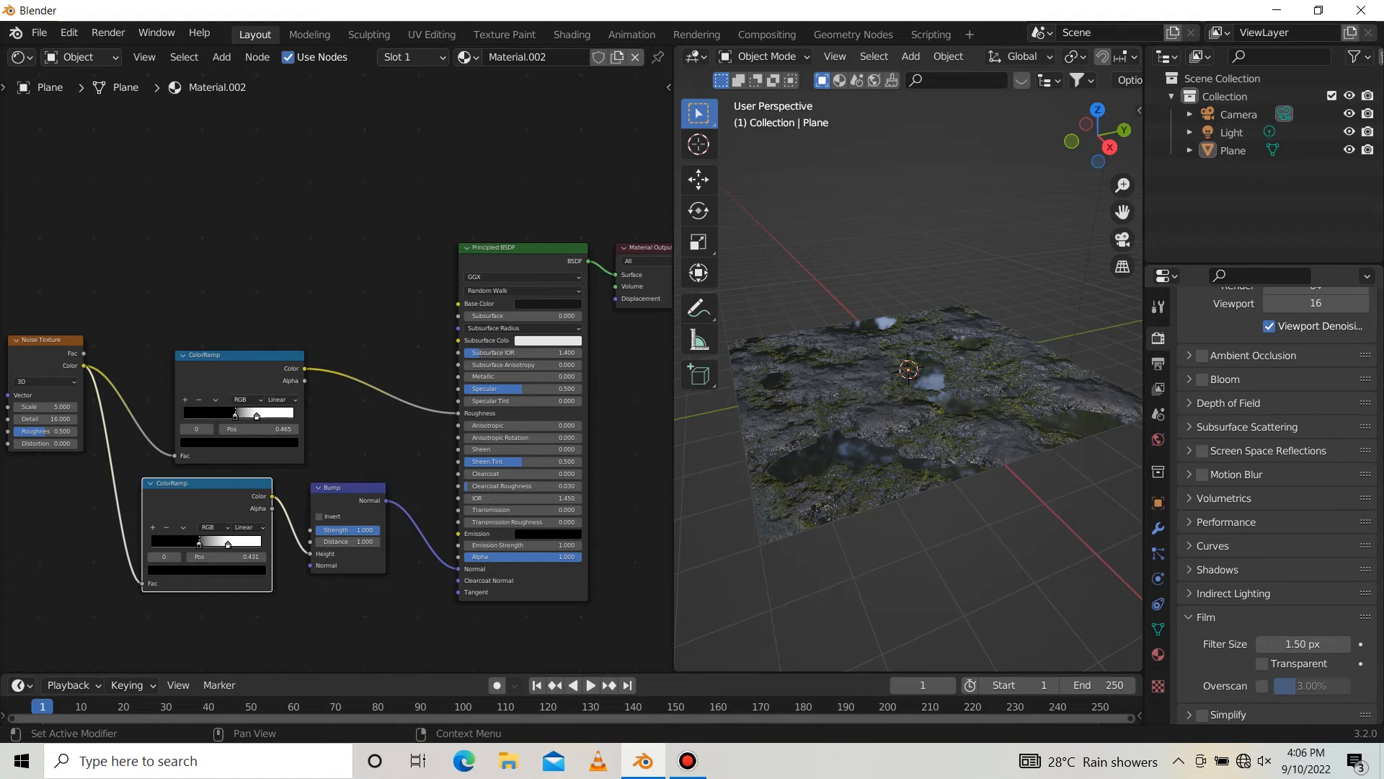
pyautogui.click(1263, 663)
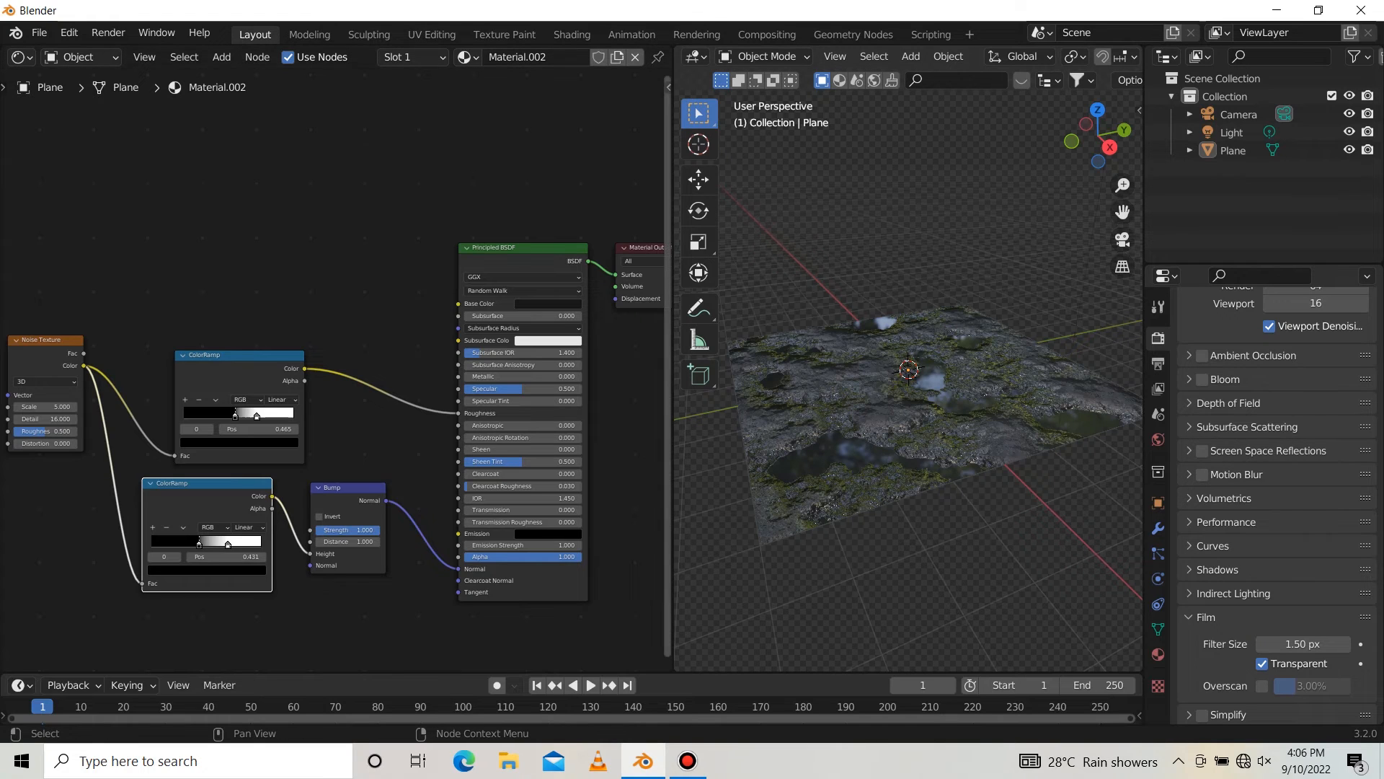
# Step: Widen the 3D viewport over the node editor and switch the render engine to Cycles
pyautogui.moveTo(670, 162); pyautogui.dragTo(228, 163)
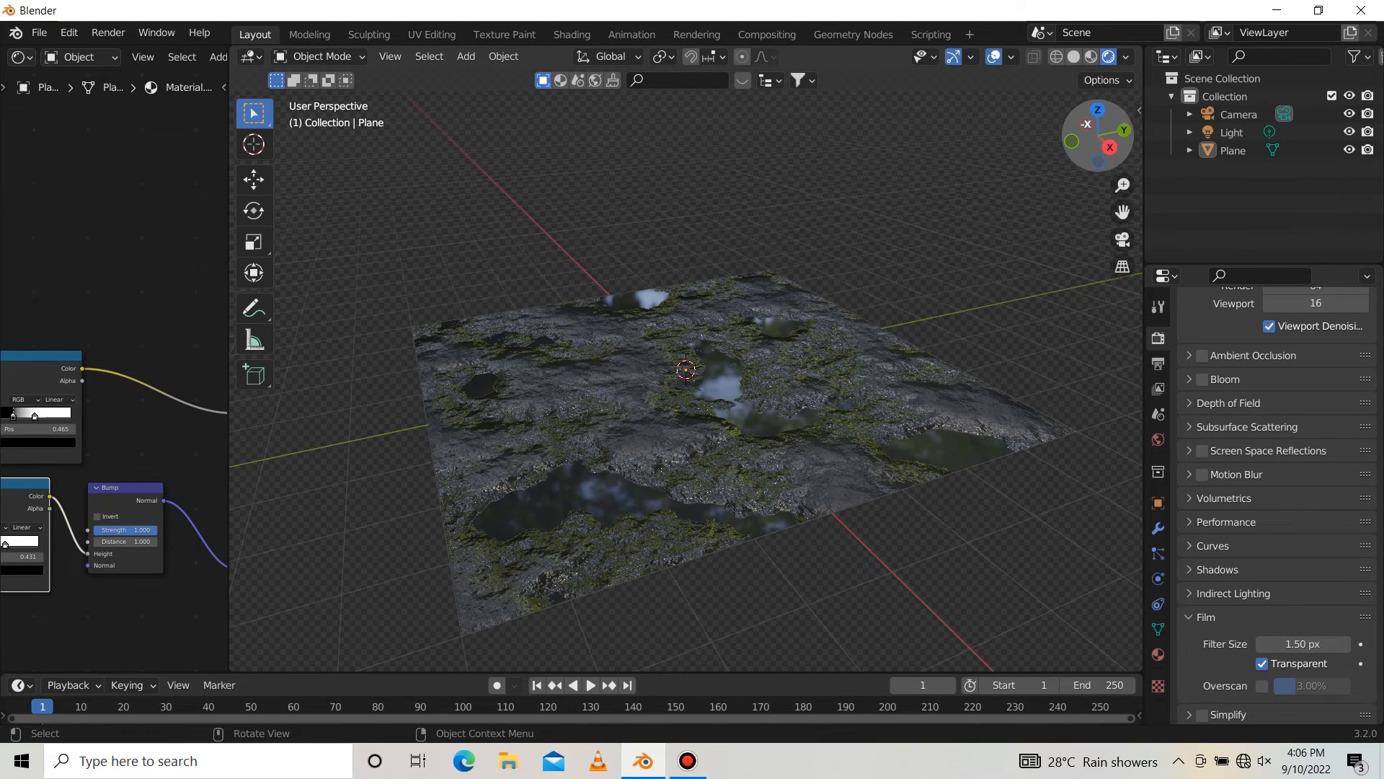
pyautogui.moveTo(1098, 135); pyautogui.dragTo(1079, 178)
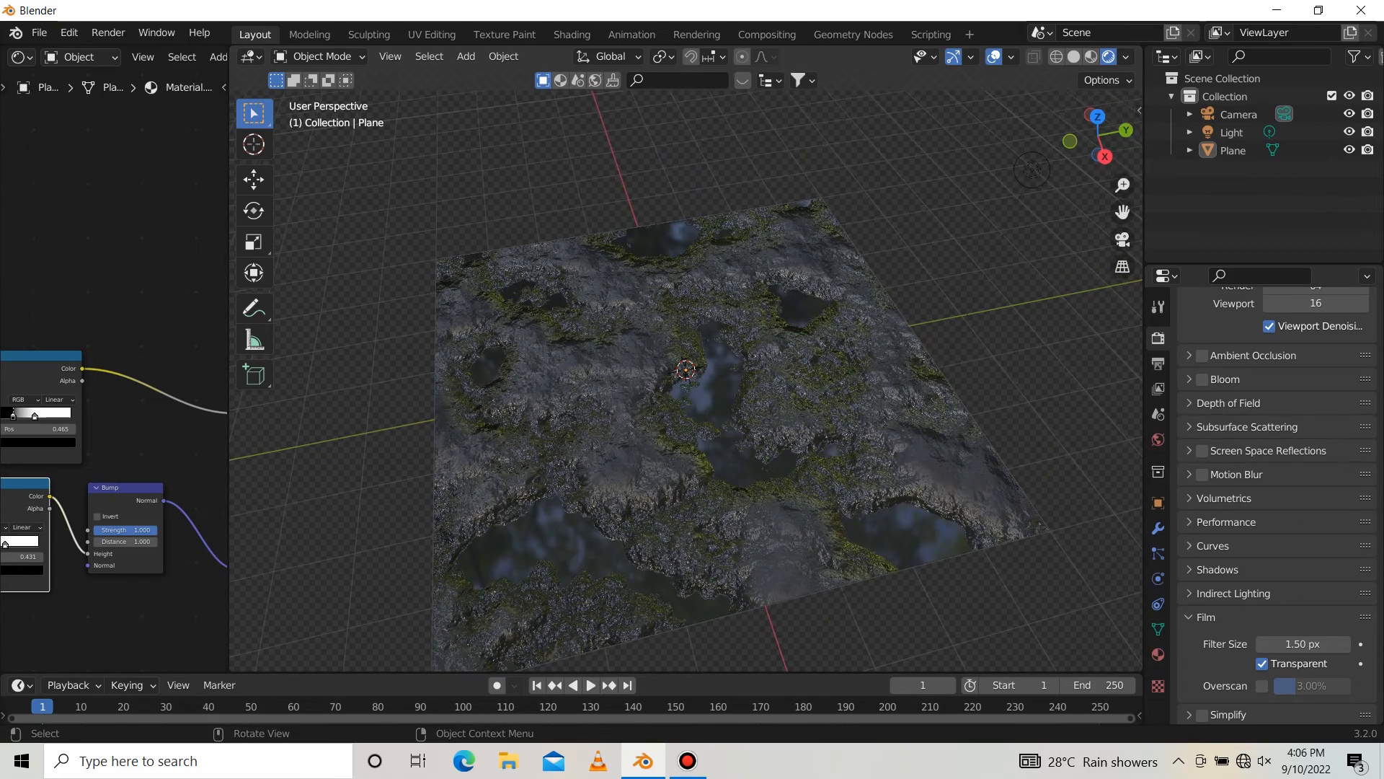
pyautogui.moveTo(1122, 185); pyautogui.dragTo(891, 252)
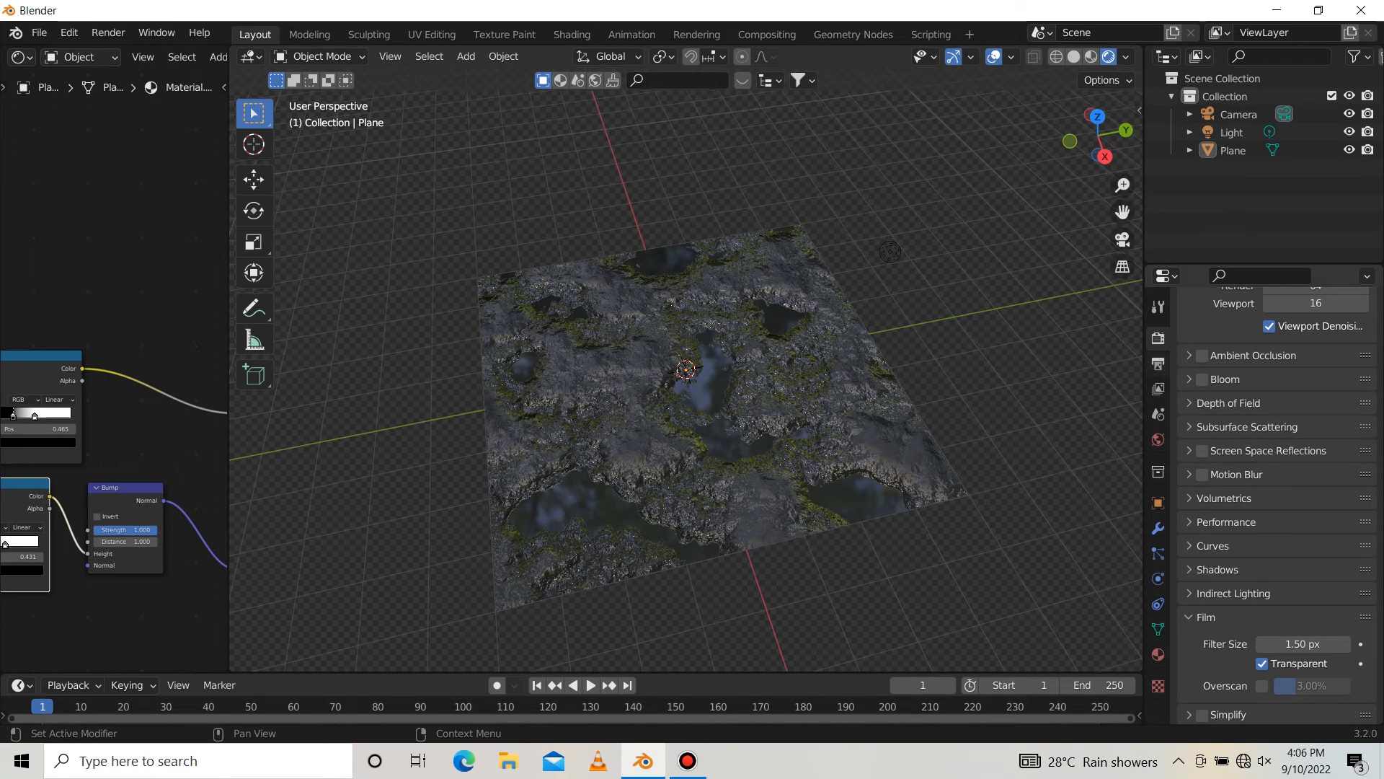
pyautogui.scroll(1, 1370, 457)
pyautogui.scroll(4, 1377, 457)
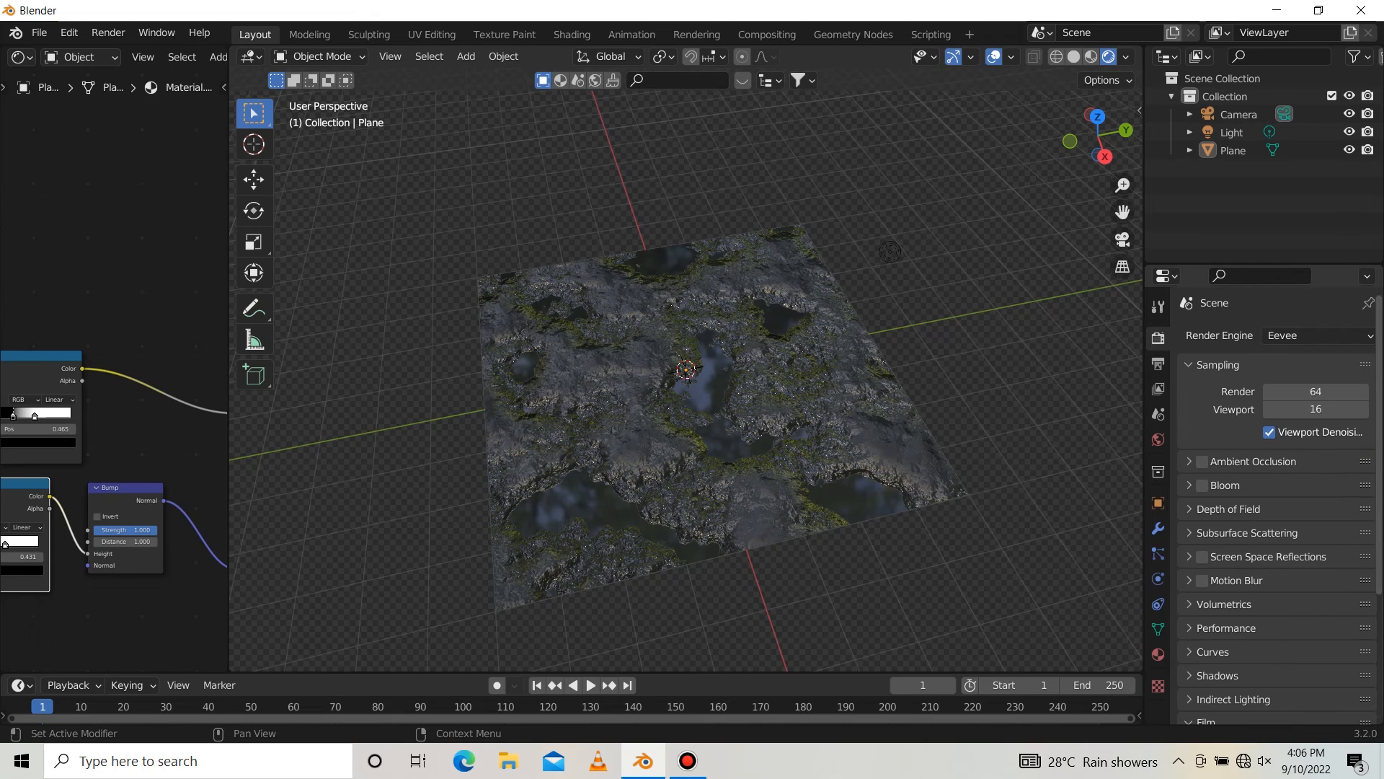
pyautogui.click(1289, 335)
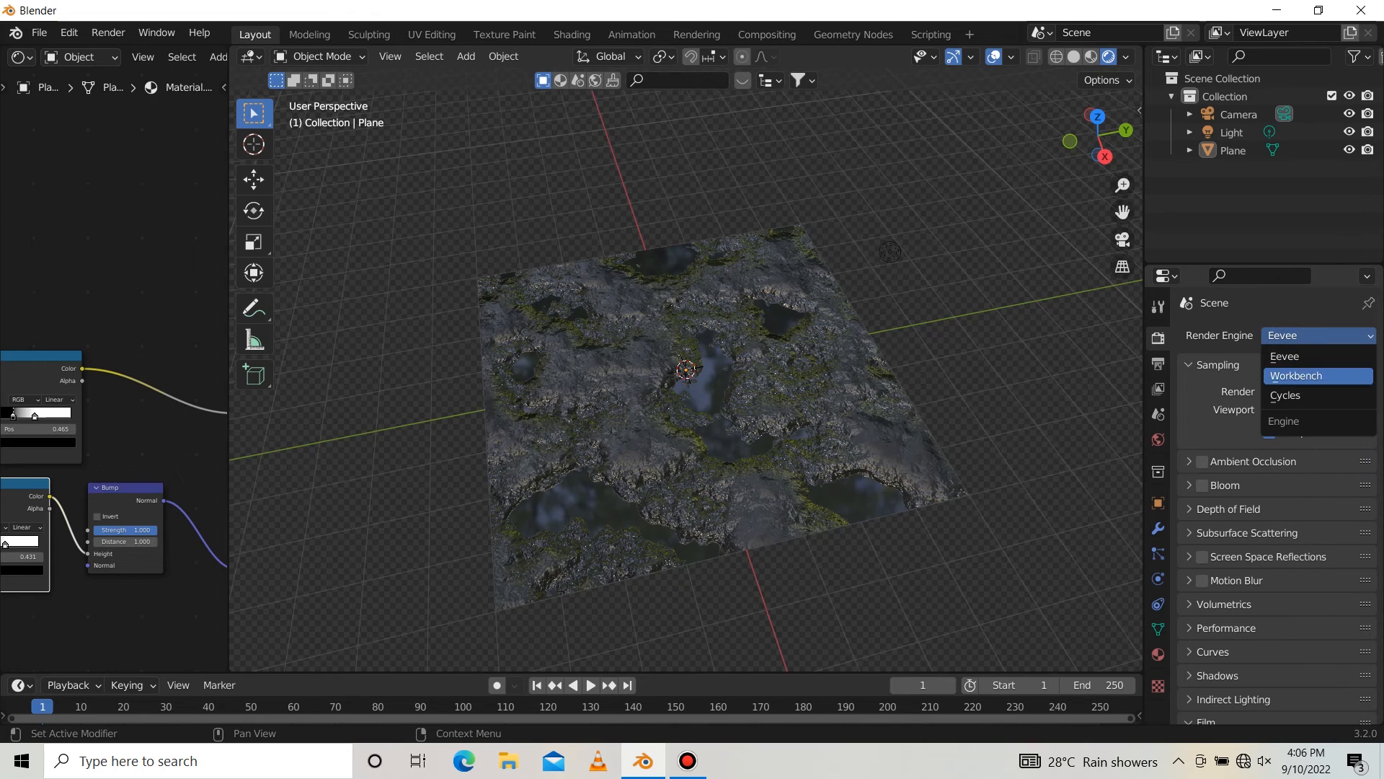
pyautogui.click(1289, 395)
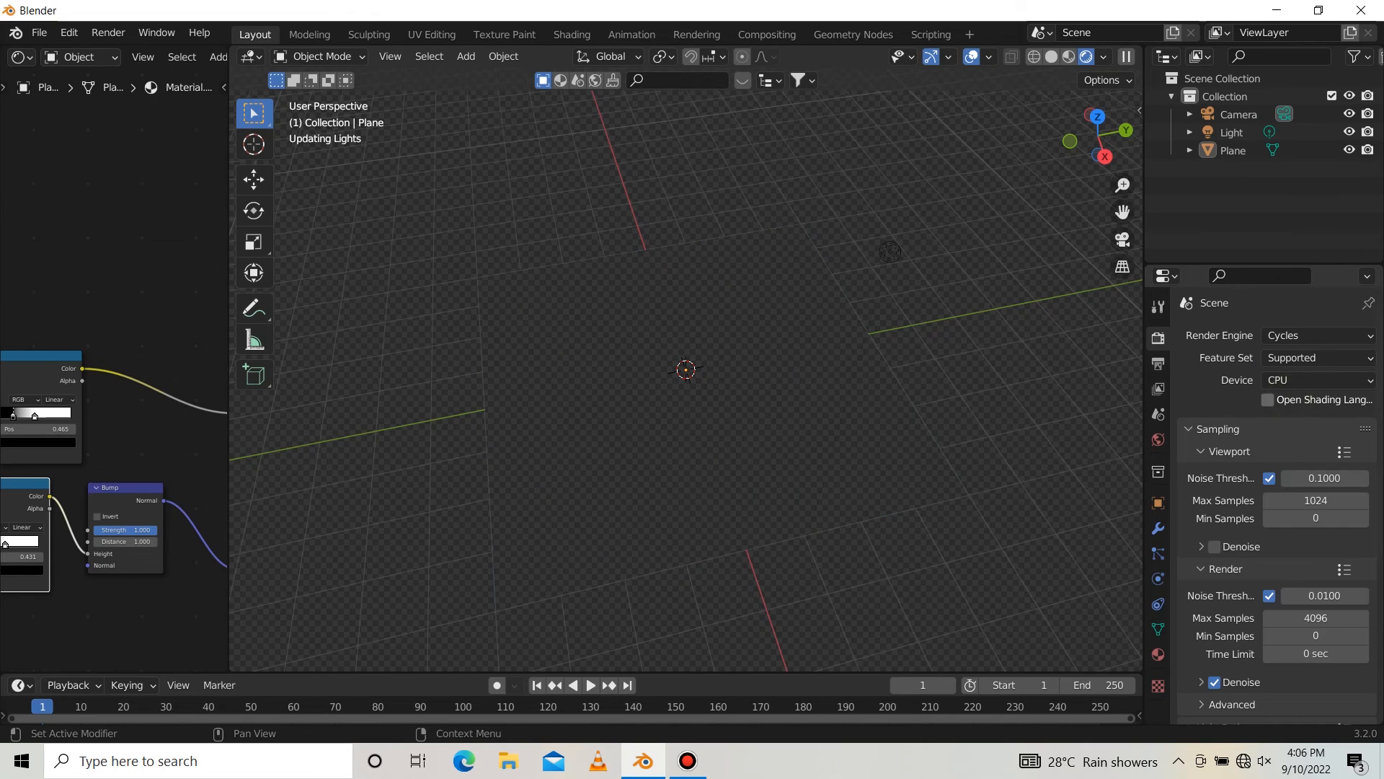